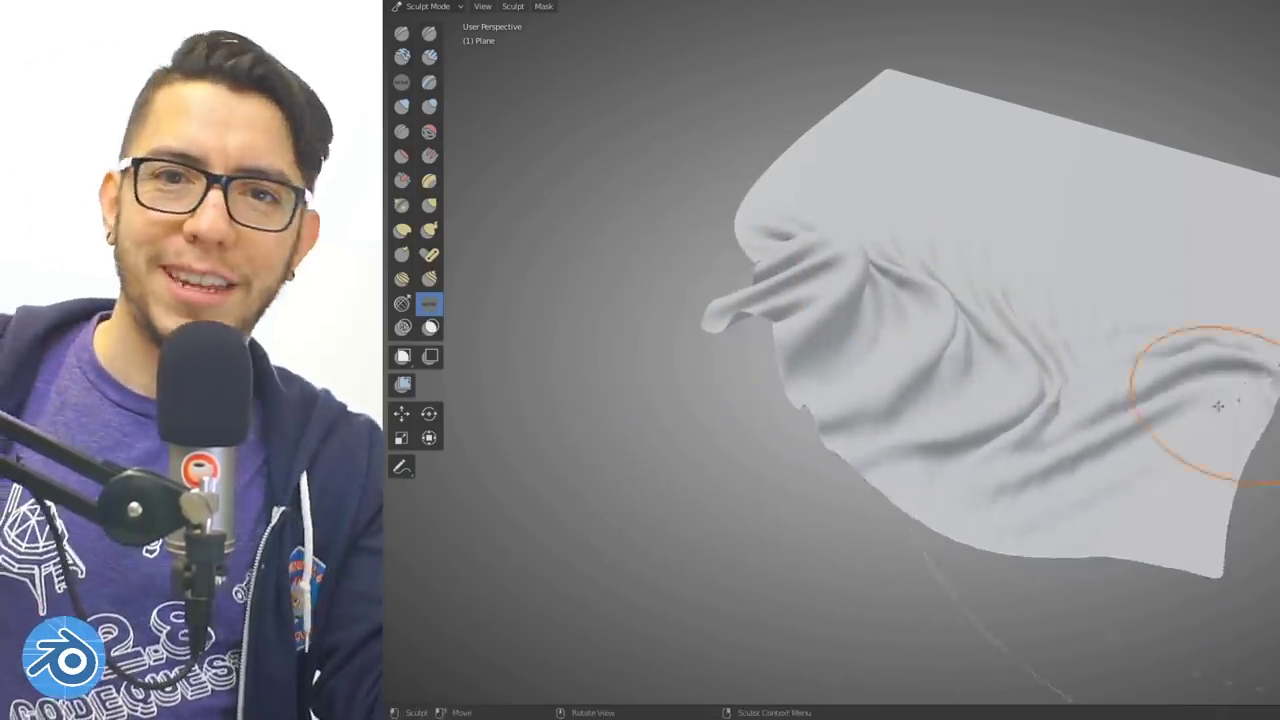
Step: Sculpt cloth folds and wrinkles across the front part of the flat plane with the Cloth brush
mouse_move(966, 189)
mouse_down()
mouse_move(843, 166)
mouse_move(775, 235)
mouse_up()
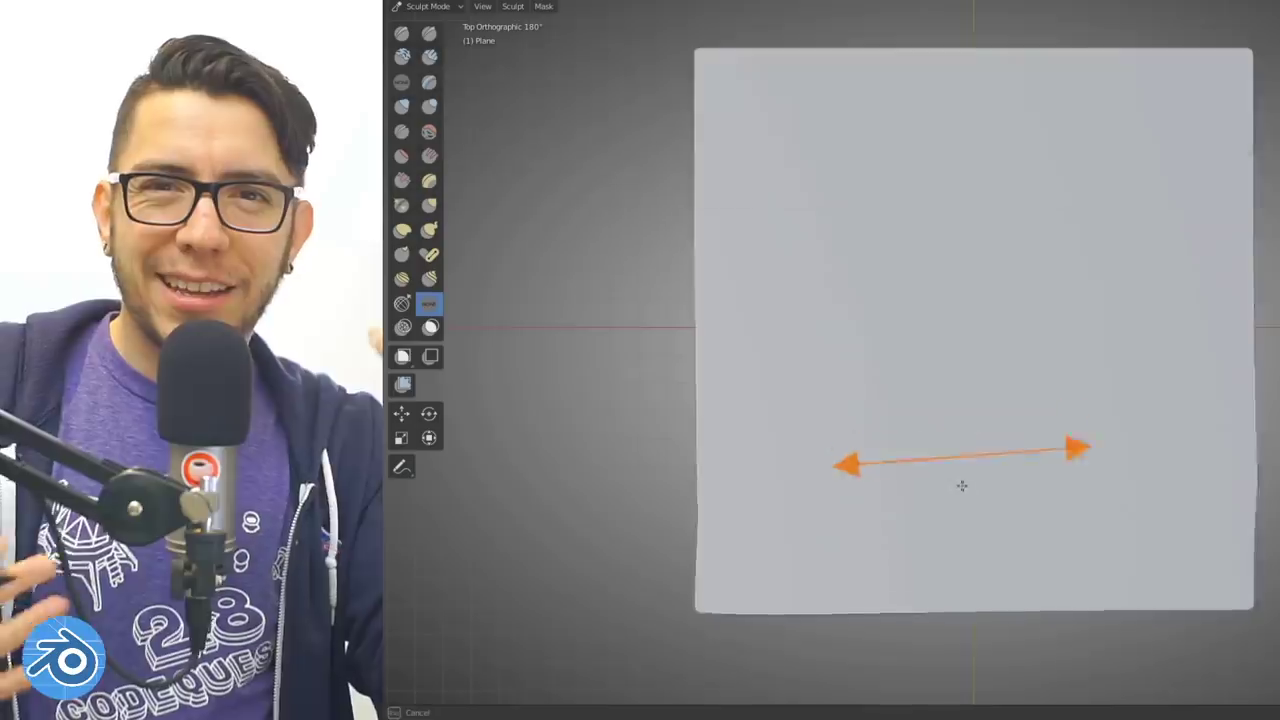
mouse_move(960, 486)
mouse_down()
mouse_move(943, 286)
mouse_move(940, 430)
mouse_up()
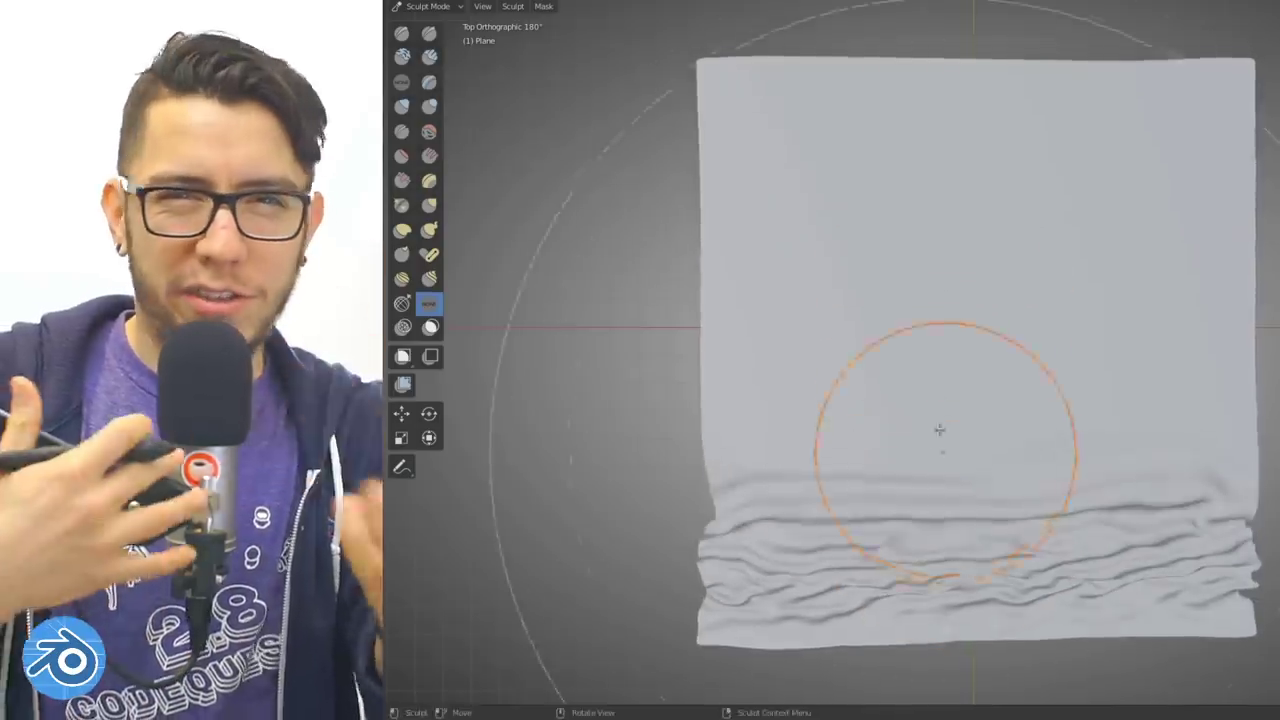
mouse_move(952, 230)
mouse_down()
mouse_move(953, 460)
mouse_move(966, 338)
mouse_move(964, 415)
mouse_move(955, 399)
mouse_up()
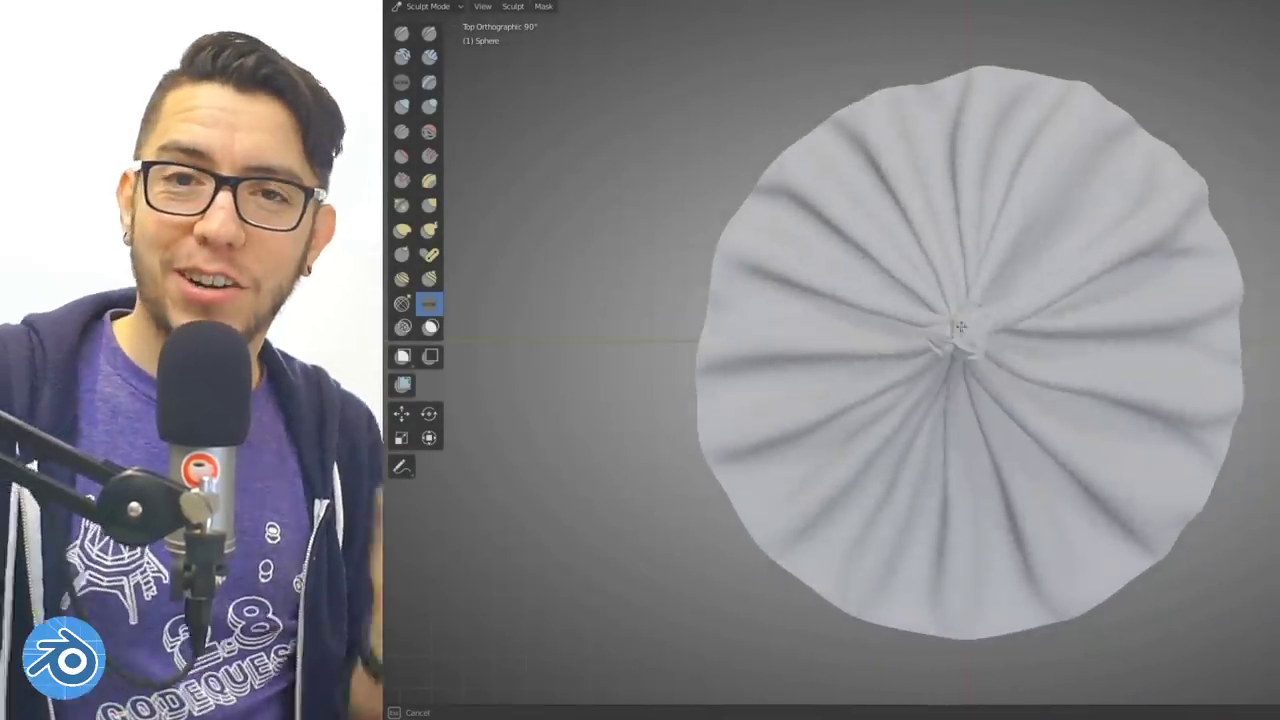
Step: Examine the pleats gathered at the centre of the round cloth from the side
middle_drag(1000, 330, 1040, 345)
shift+middle_drag(990, 440, 965, 268)
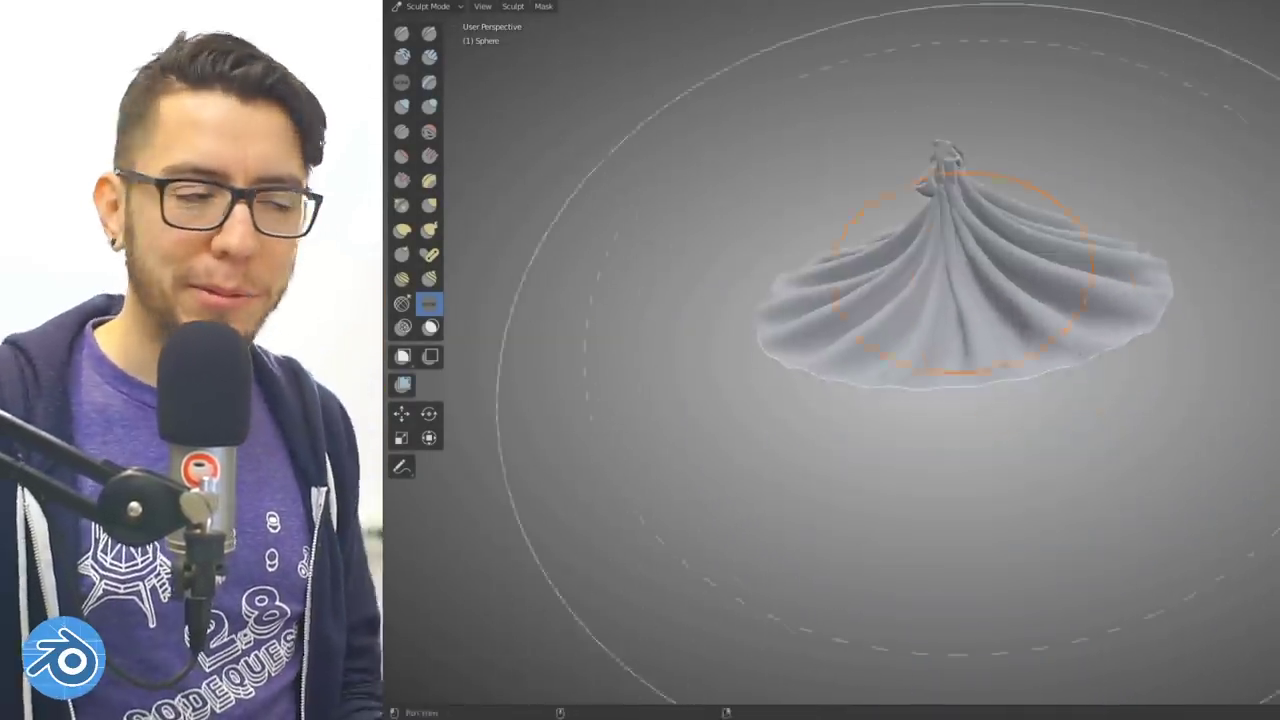
mouse_move(1040, 420)
middle_down()
mouse_move(1129, 480)
mouse_move(1174, 465)
mouse_move(1278, 545)
middle_up()
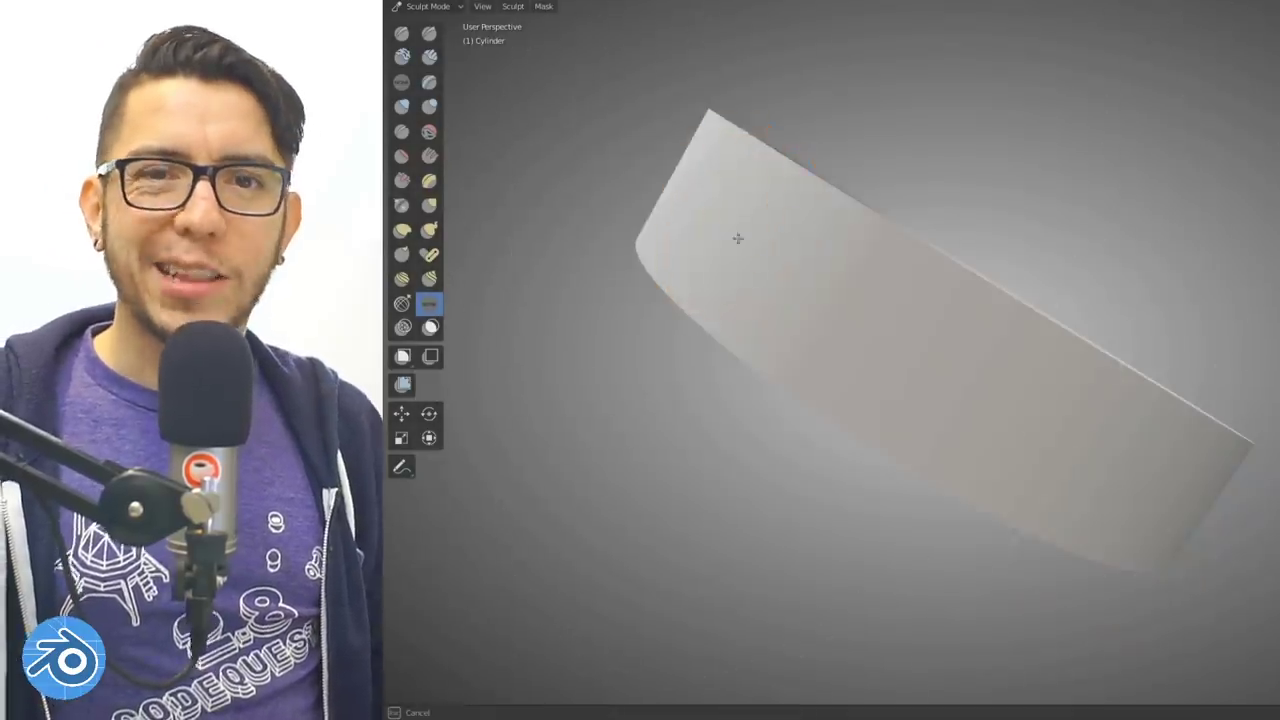
Step: Crumple the curved cylinder strip along its whole length with Cloth brush strokes
mouse_move(737, 237)
mouse_down()
mouse_move(745, 200)
mouse_move(790, 170)
mouse_up()
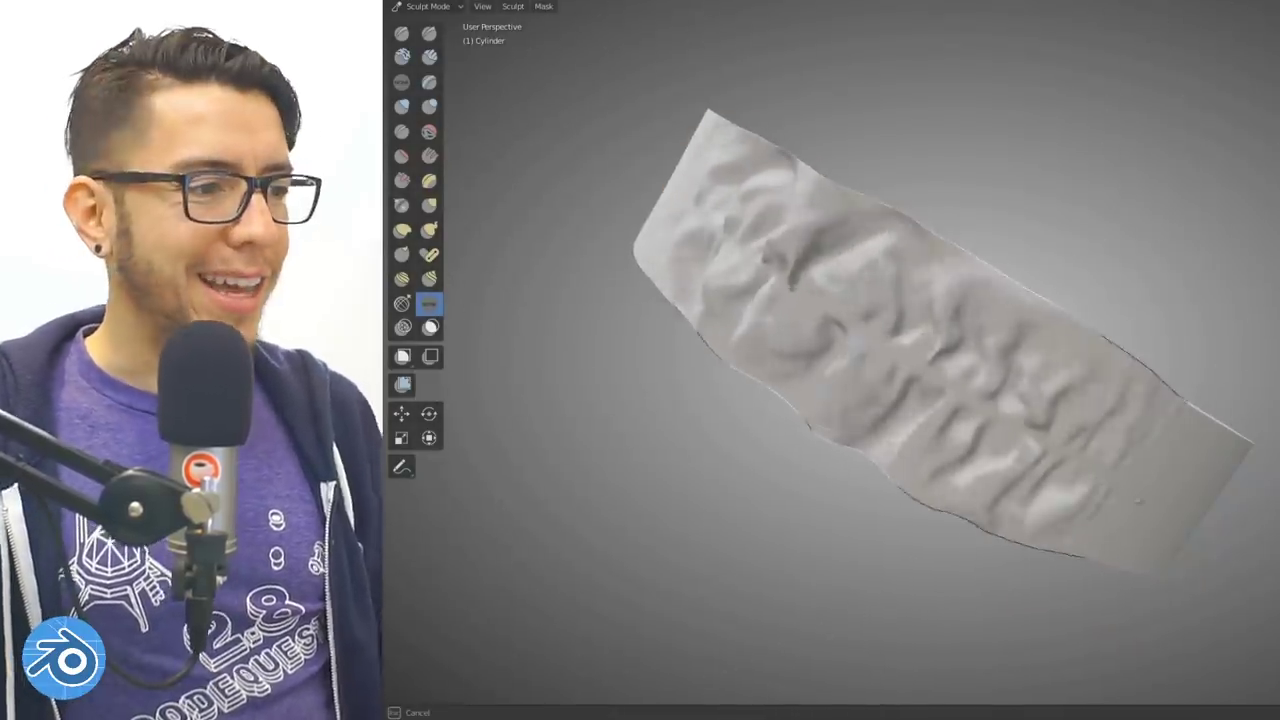
drag(1138, 501, 1200, 500)
middle_drag(1250, 495, 880, 355)
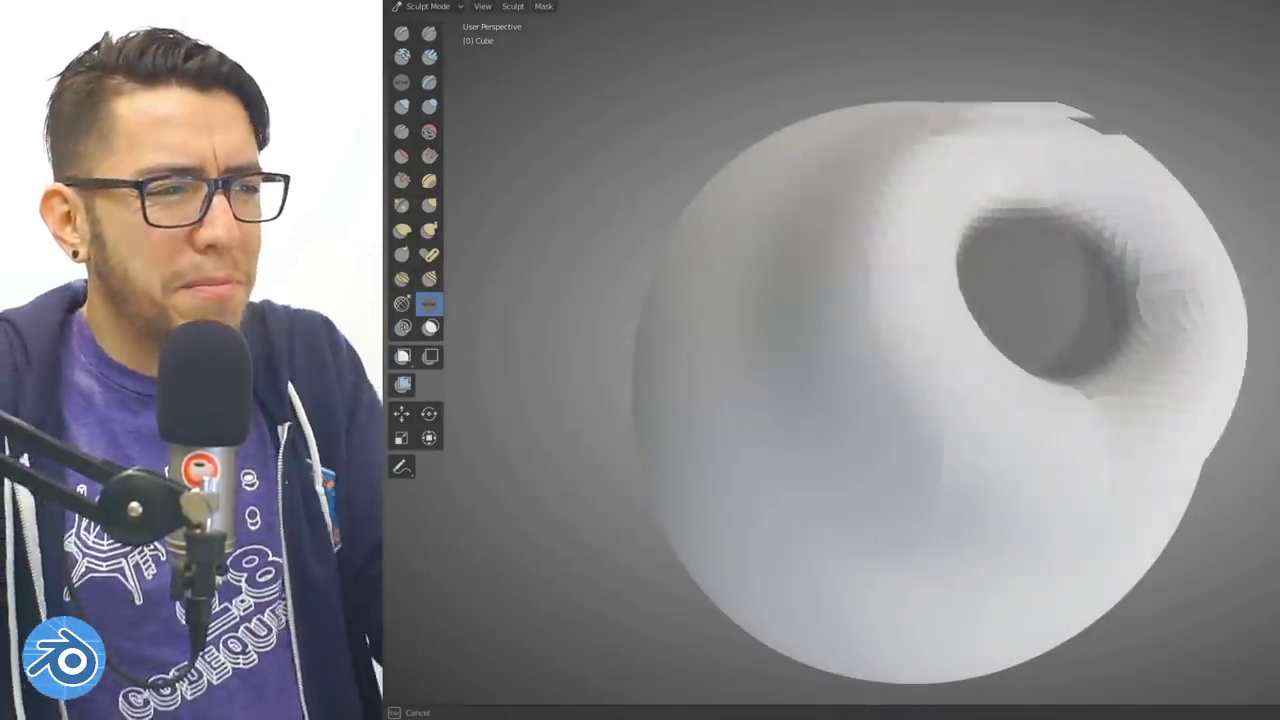
Step: Pull folds around the opening of the hollow rounded form, and crumple the front of the flat plane with the Cloth brush
mouse_move(1128, 270)
mouse_down()
mouse_move(1150, 354)
mouse_move(1077, 397)
mouse_move(993, 277)
mouse_up()
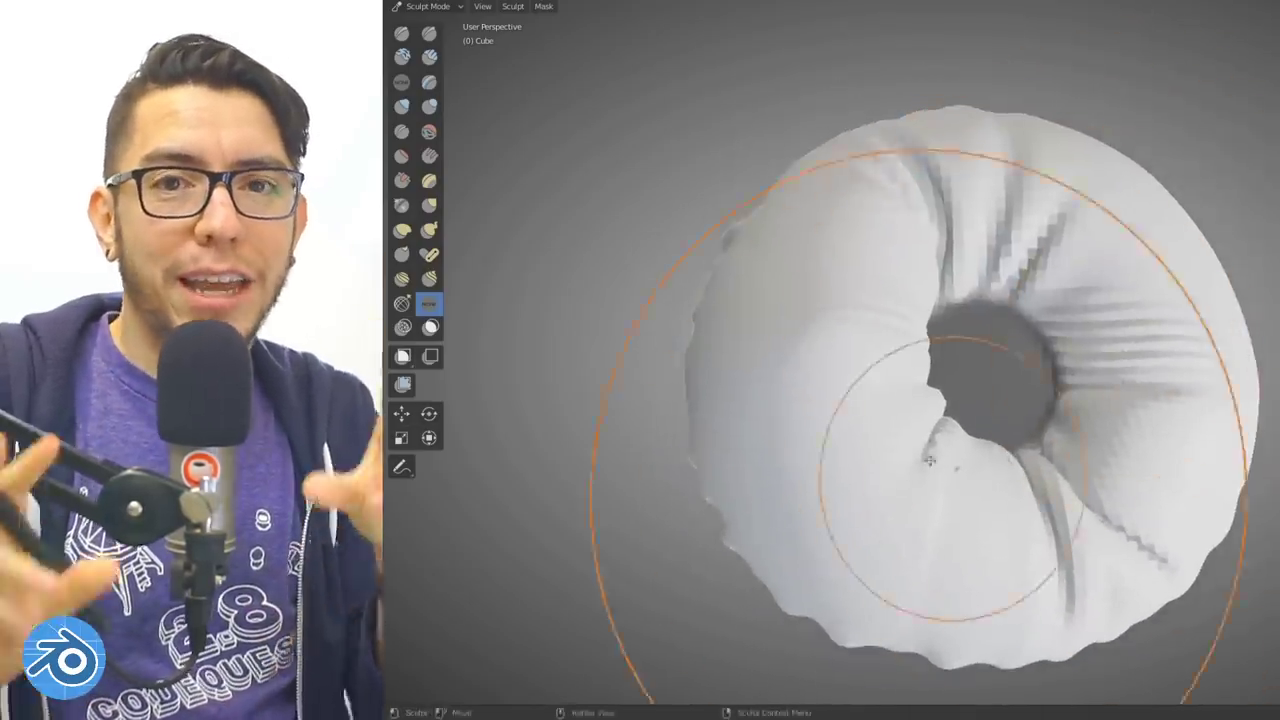
drag(991, 471, 1250, 474)
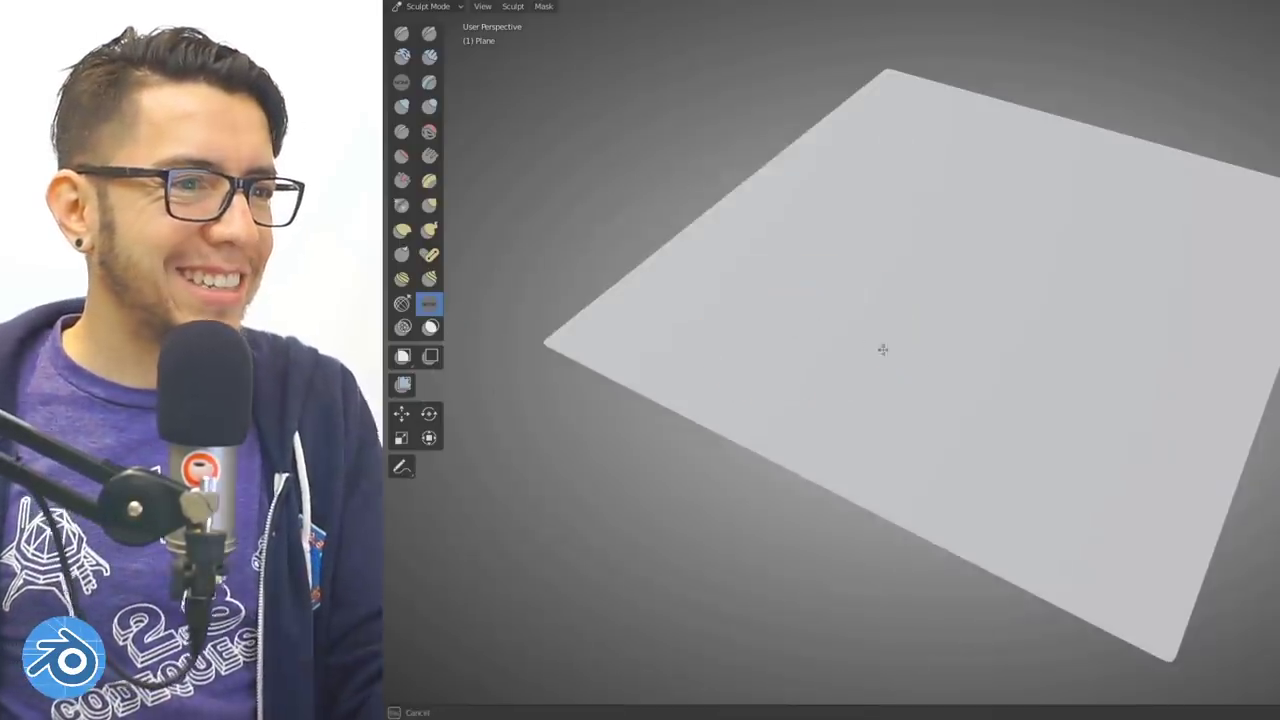
mouse_move(880, 349)
mouse_down()
mouse_move(946, 329)
mouse_move(694, 323)
mouse_up()
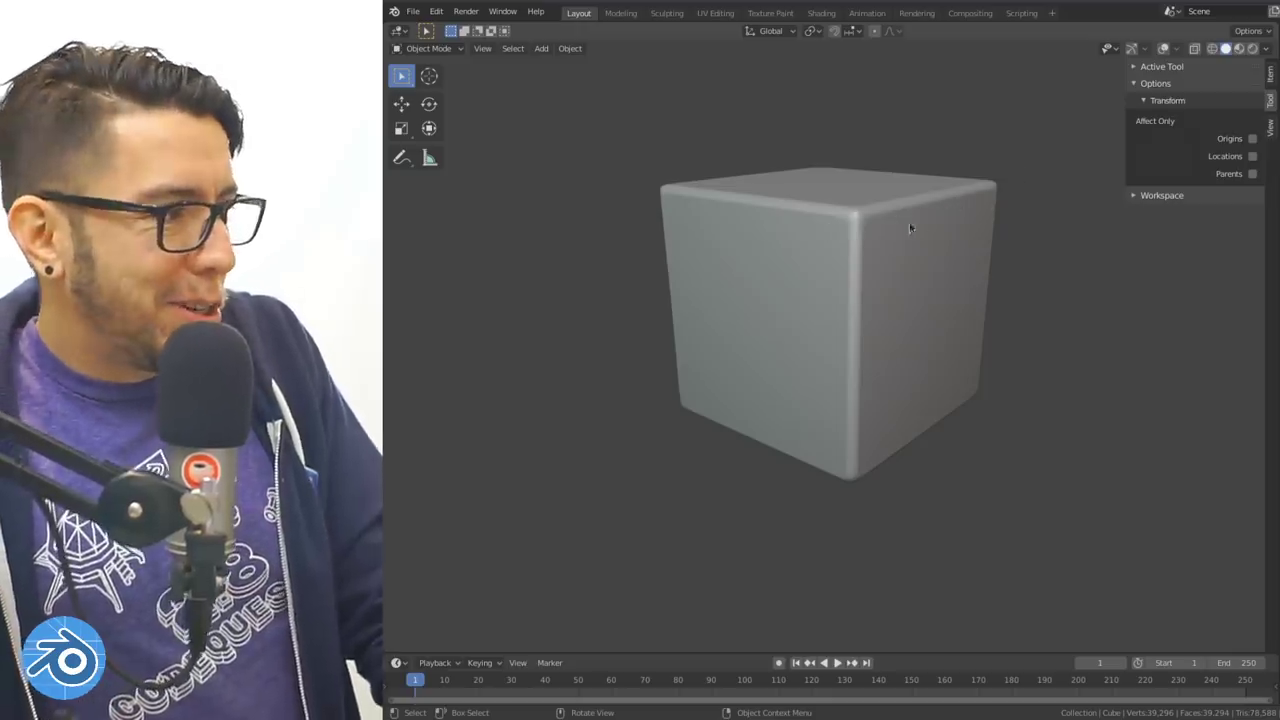
Step: Switch the cube to Sculpt Mode and widen the list of sculpting tools so the brush names show
key(ctrl+Tab)
click(851, 318)
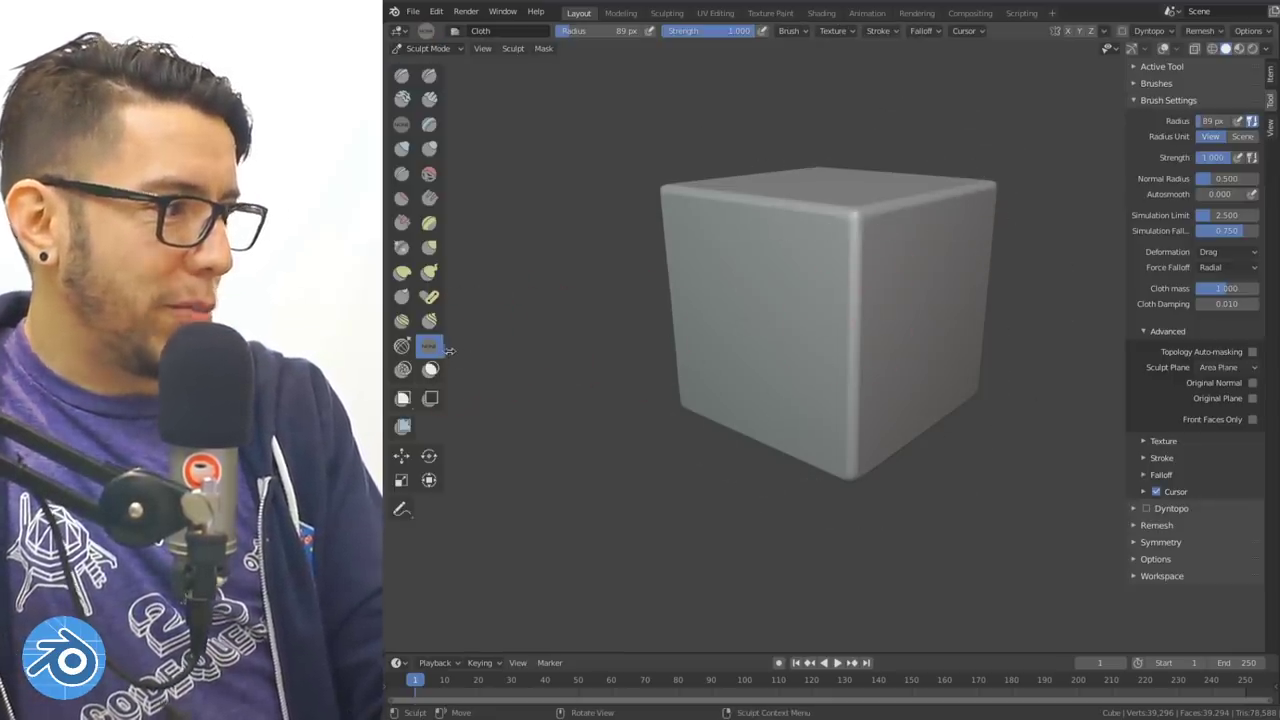
drag(450, 349, 523, 429)
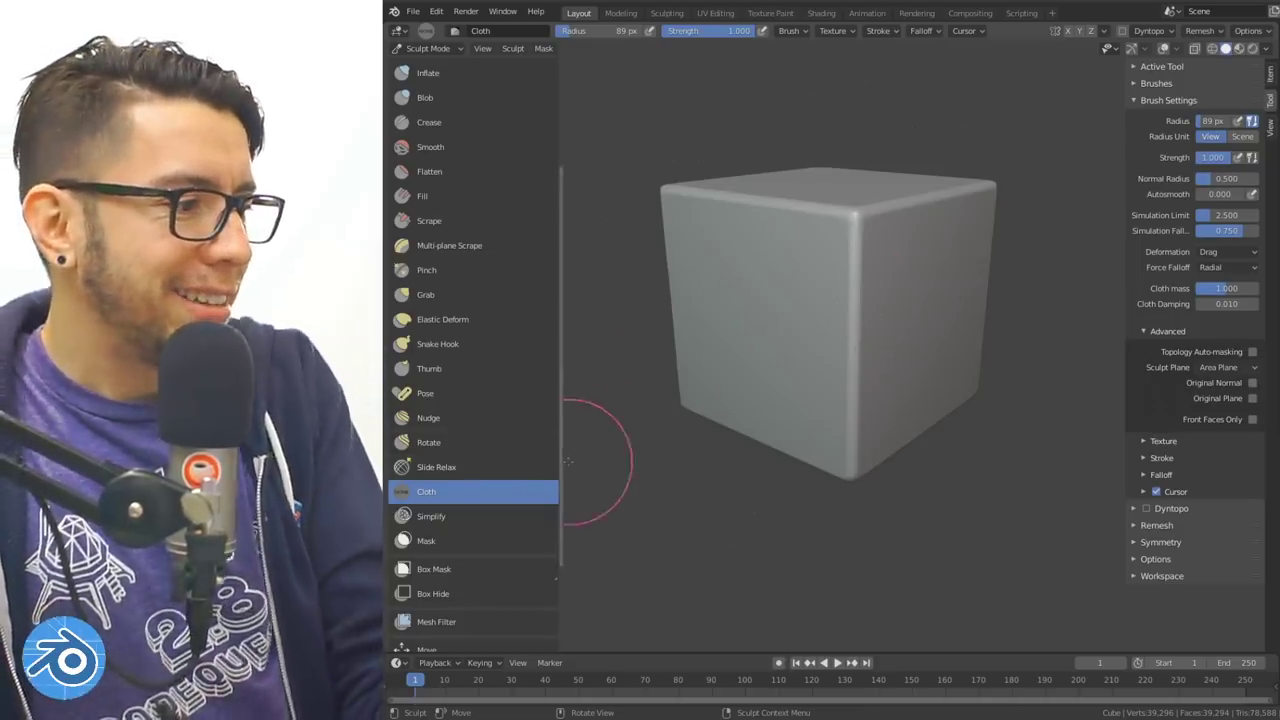
drag(562, 459, 495, 459)
Step: Sculpt small wrinkles along the cube's vertical edges with the Cloth brush at an 89 px radius
mouse_move(829, 277)
mouse_down()
mouse_move(853, 273)
mouse_move(860, 320)
mouse_up()
mouse_move(860, 320)
middle_down()
mouse_move(662, 313)
mouse_move(740, 292)
mouse_move(783, 259)
middle_up()
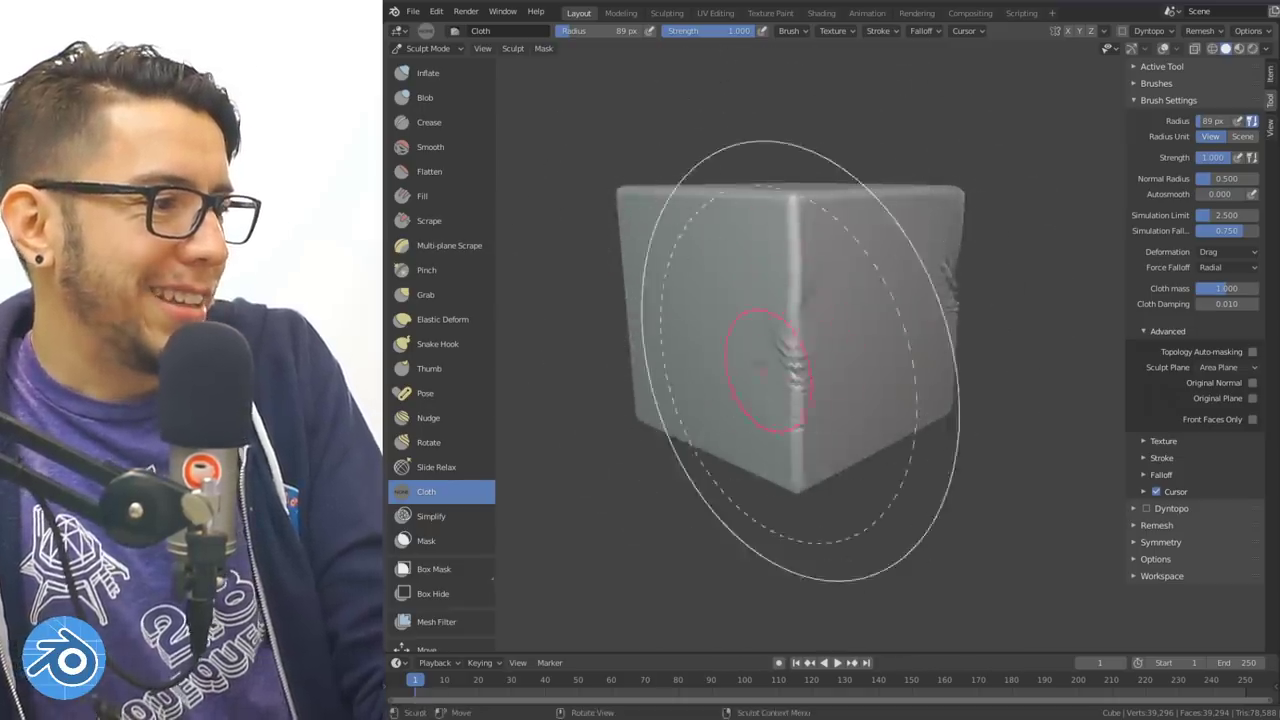
middle_drag(762, 370, 686, 329)
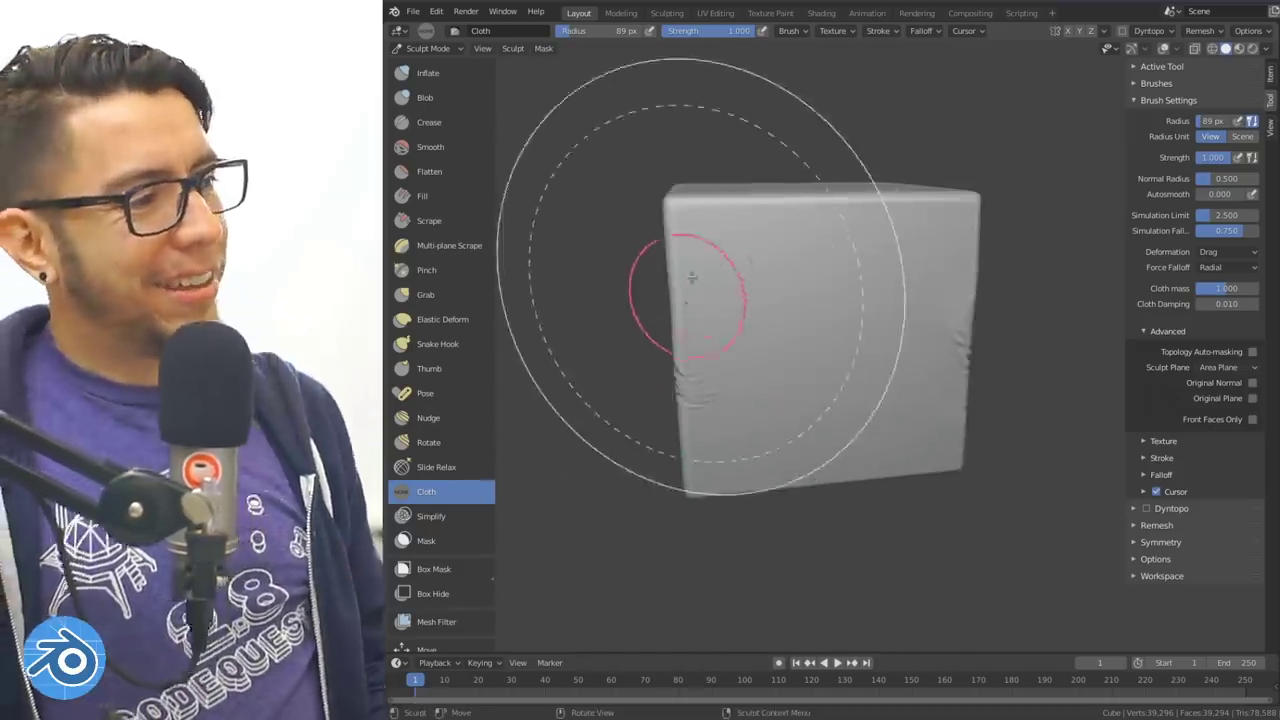
middle_drag(706, 408, 735, 345)
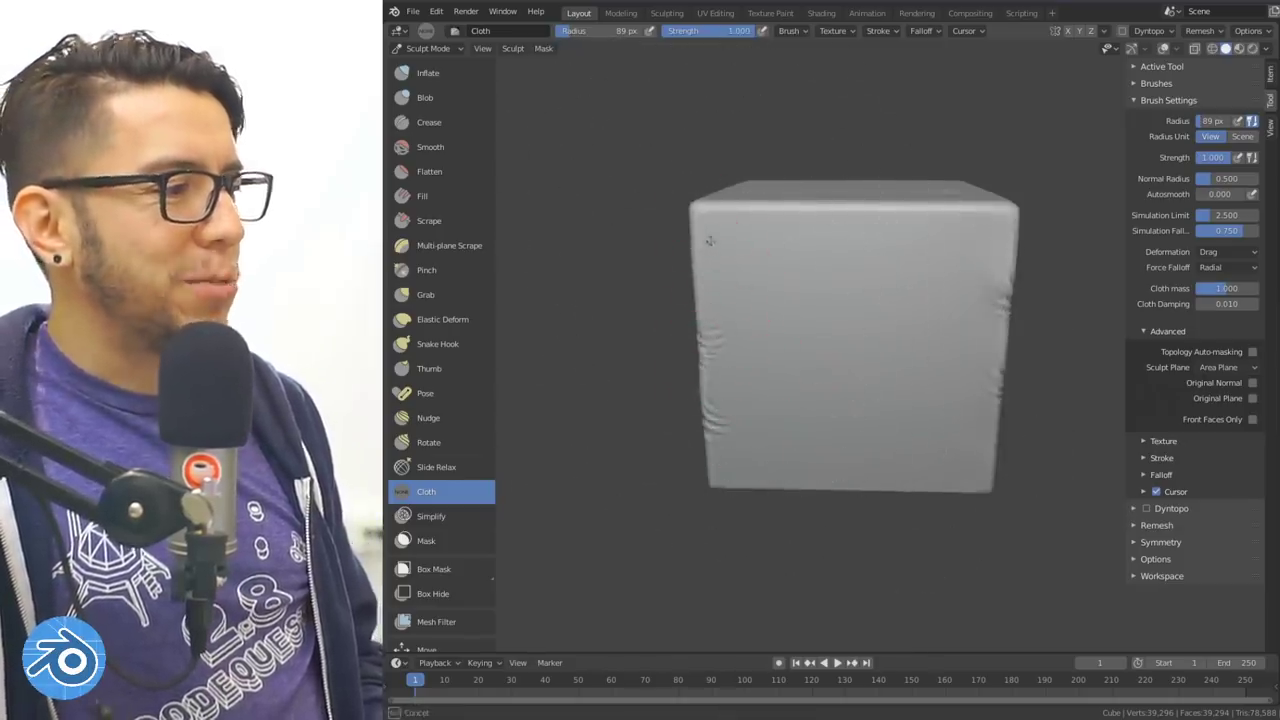
mouse_move(708, 241)
middle_down()
mouse_move(943, 294)
mouse_move(924, 310)
middle_up()
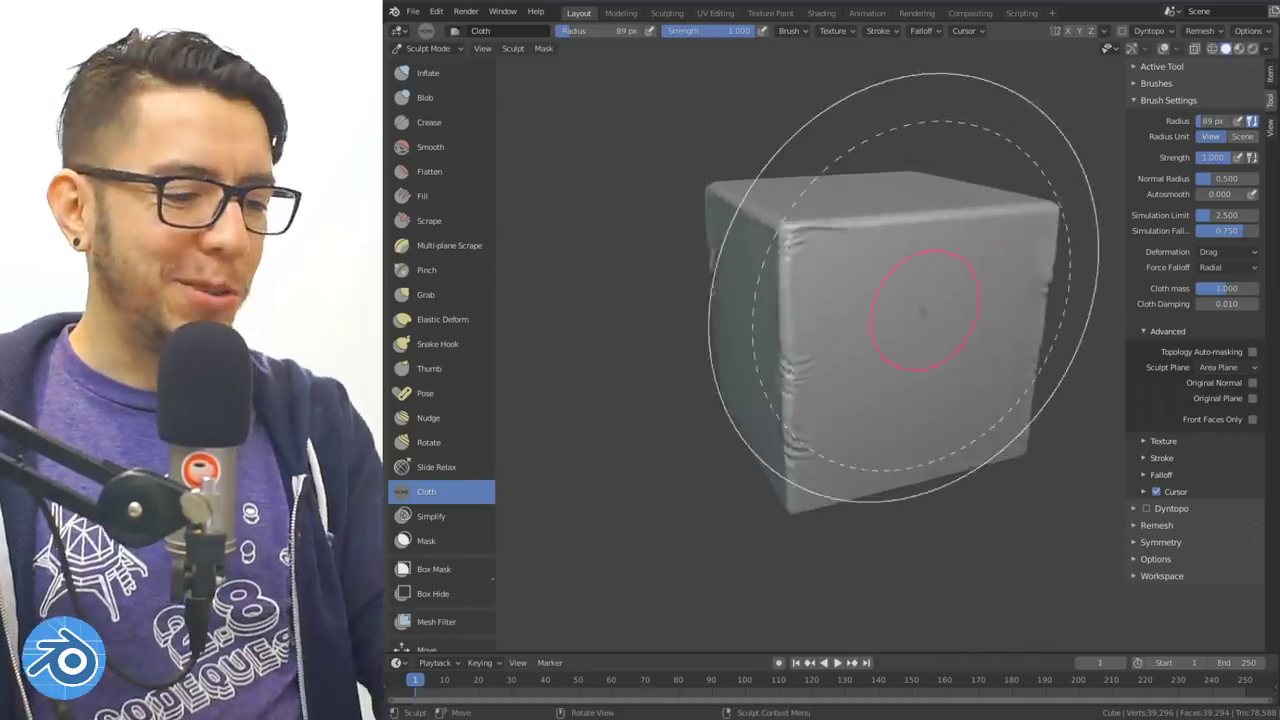
Step: Set the brush radius to 181 px and sculpt larger folds on the cube's sides and edges
key(f)
click(984, 322)
drag(942, 350, 940, 356)
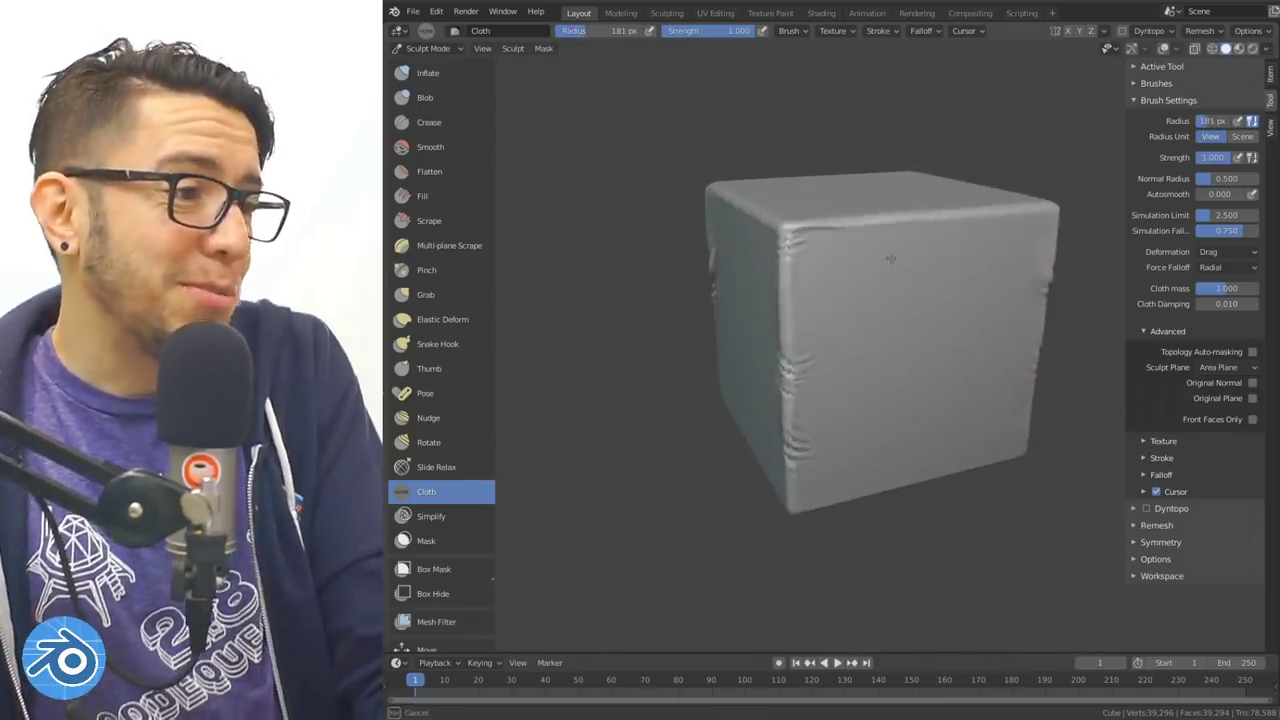
drag(891, 258, 912, 265)
middle_drag(806, 276, 886, 286)
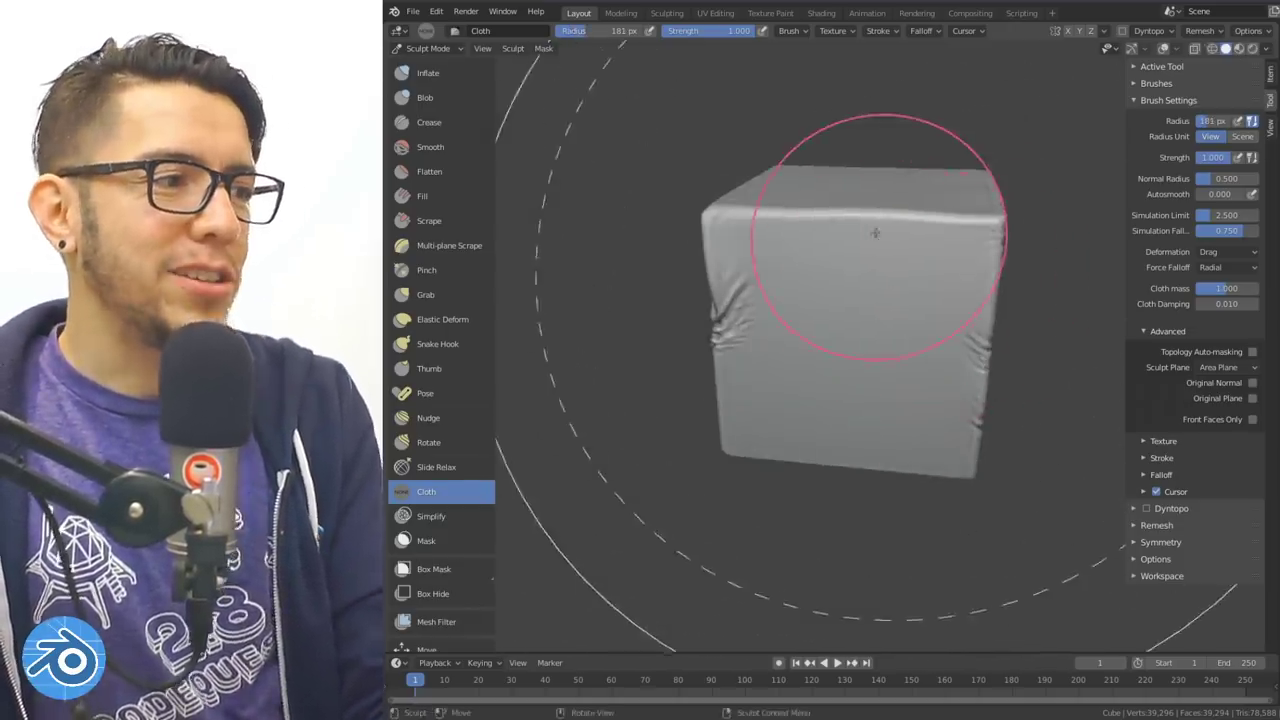
mouse_move(747, 405)
middle_down()
mouse_move(790, 405)
mouse_move(783, 330)
middle_up()
middle_drag(858, 315, 960, 296)
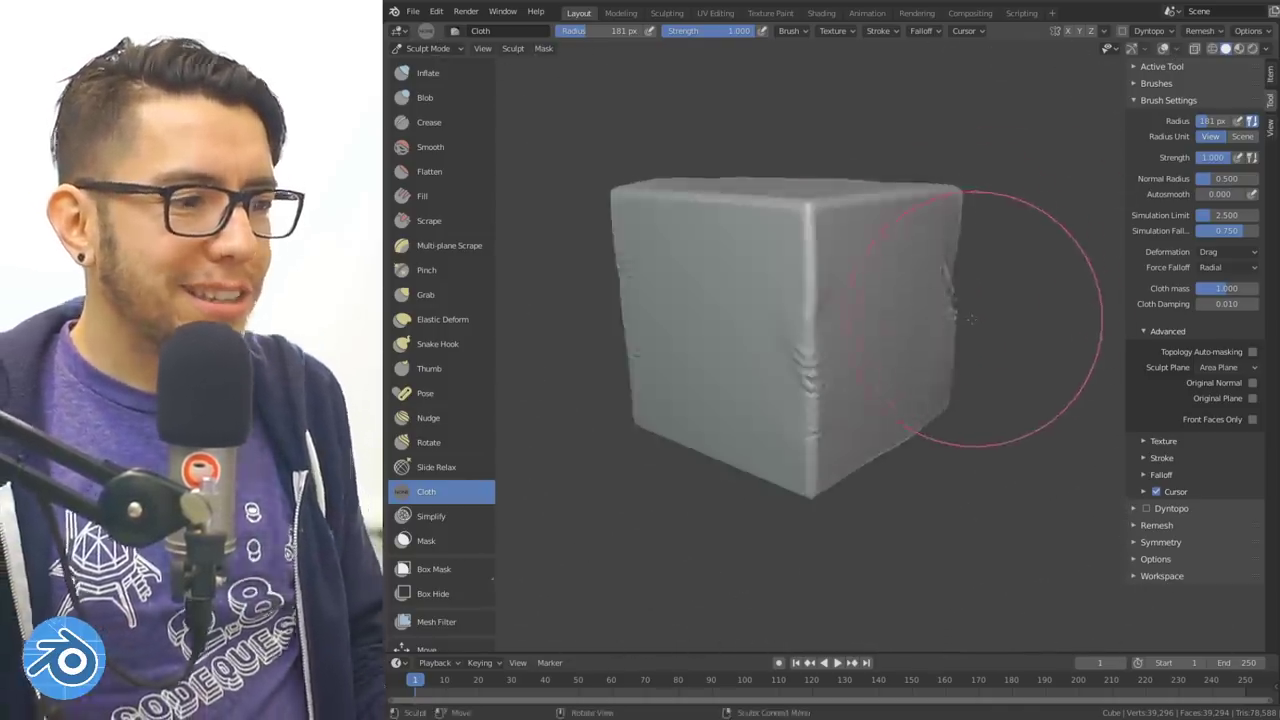
Step: Set the Cloth brush's force falloff to Plane and try it on the cube's side faces
click(1245, 257)
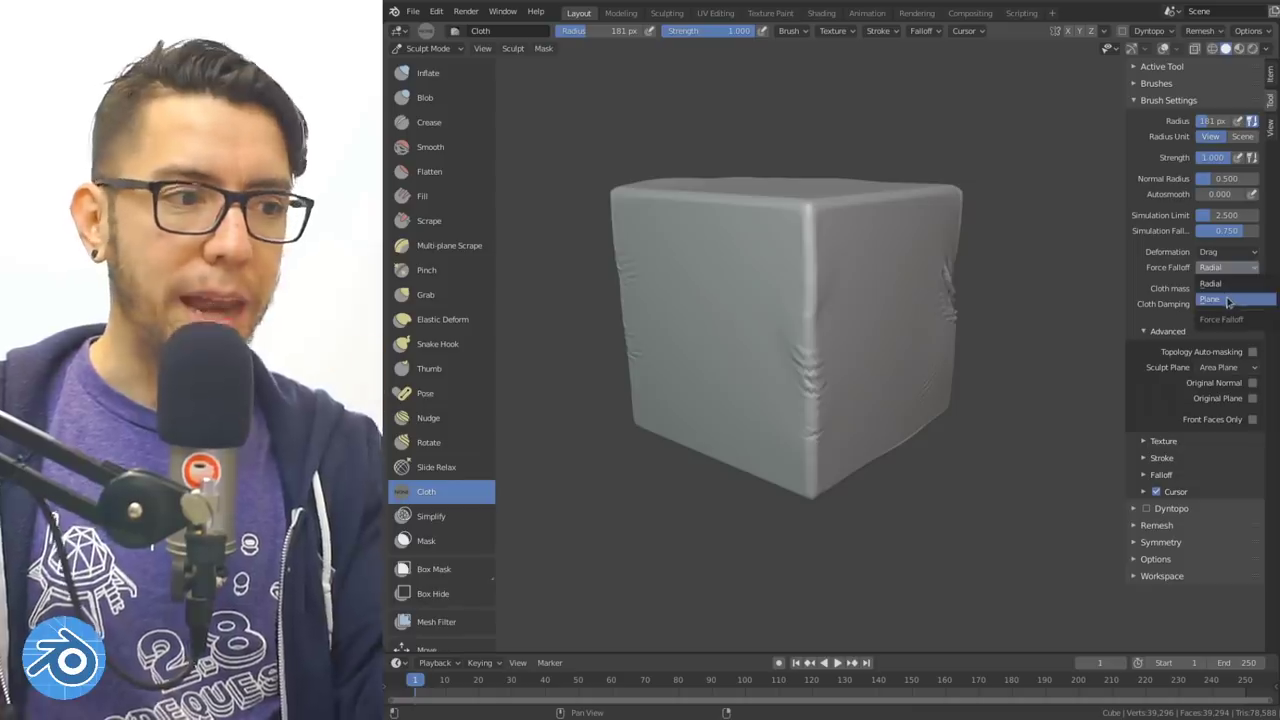
middle_drag(1105, 272, 1000, 290)
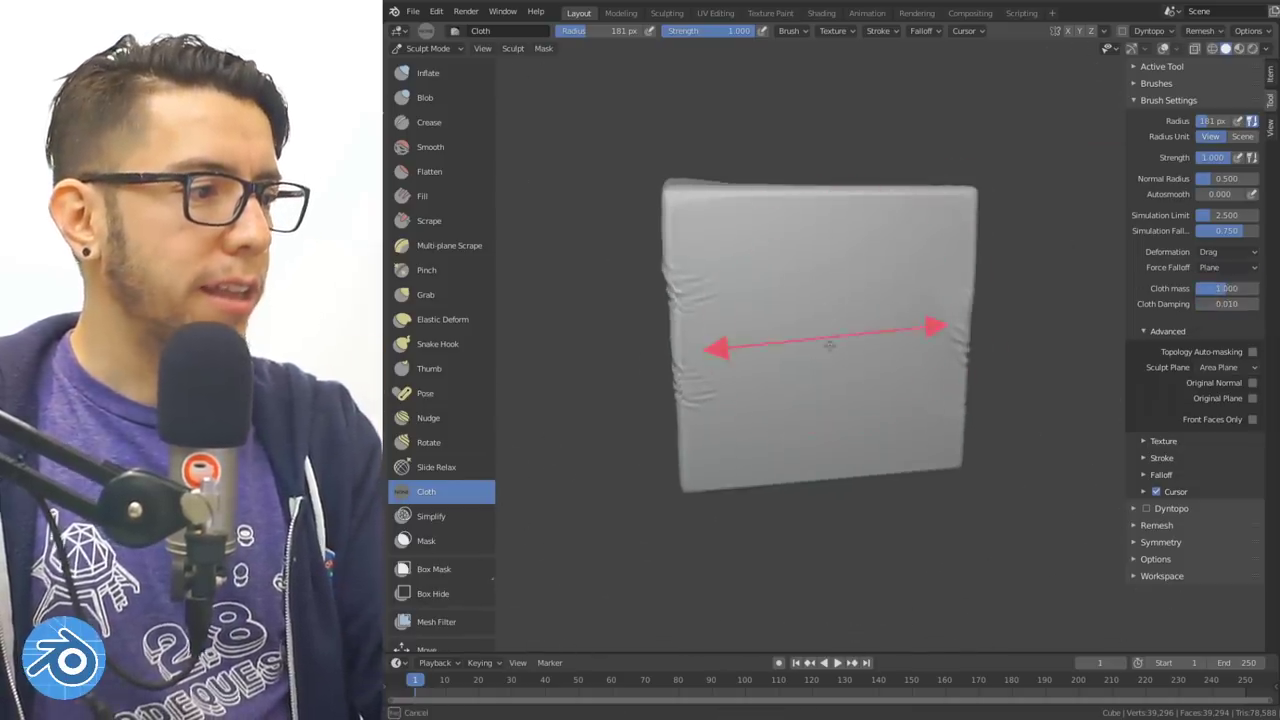
mouse_move(832, 347)
middle_down()
mouse_move(740, 345)
mouse_move(780, 345)
middle_up()
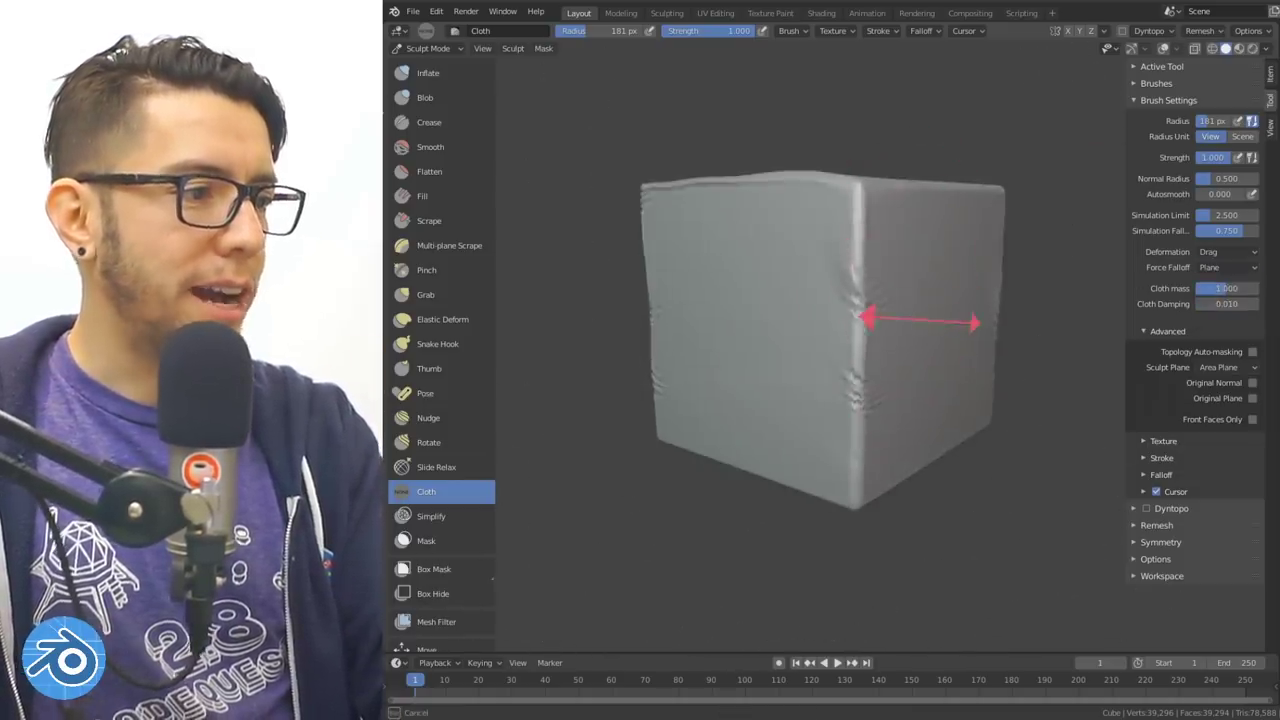
middle_drag(925, 343, 815, 335)
Step: Set the brush radius to 110 px and sculpt plane-falloff wrinkles across a side of the cube with several downward strokes
key(f)
click(805, 306)
mouse_move(805, 304)
mouse_down()
mouse_move(850, 314)
mouse_move(855, 404)
mouse_up()
drag(849, 314, 850, 342)
drag(849, 267, 850, 292)
drag(843, 241, 853, 280)
middle_drag(926, 277, 825, 264)
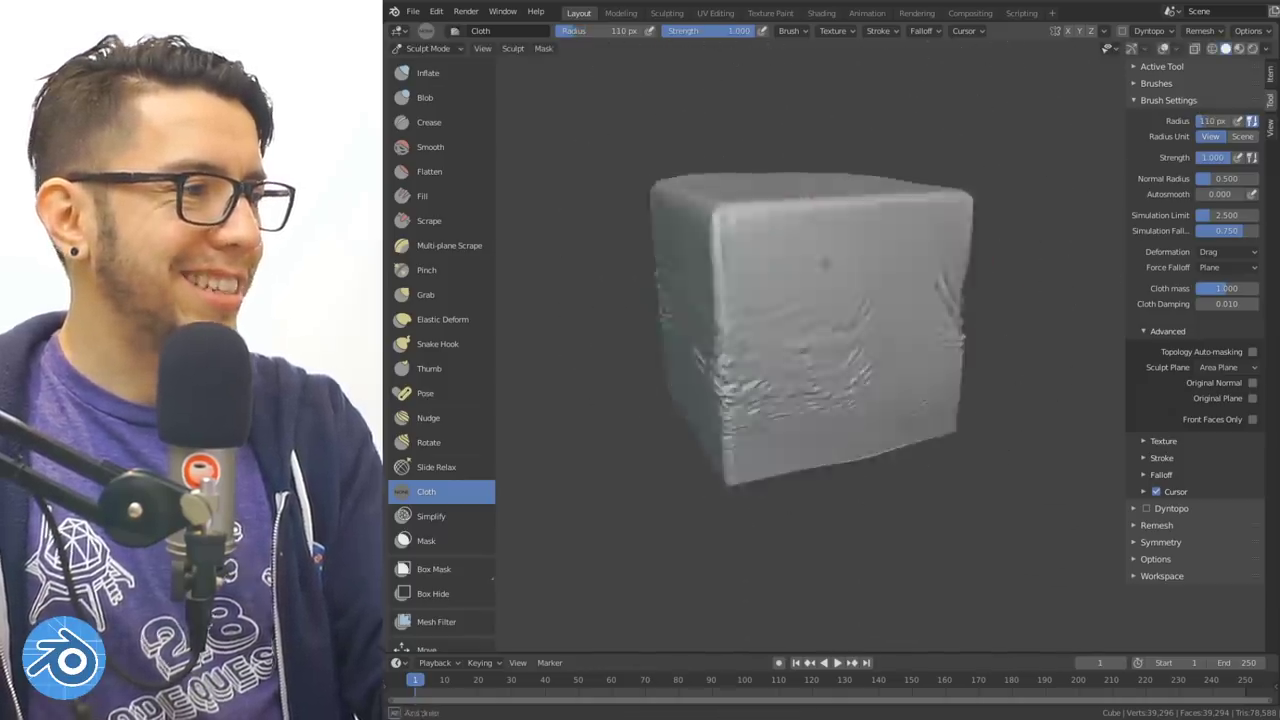
Step: Add compressed horizontal folds across the neighbouring side of the cube with more downward strokes
drag(843, 236, 849, 284)
mouse_move(858, 256)
middle_down()
mouse_move(895, 271)
mouse_move(844, 241)
mouse_move(812, 243)
middle_up()
middle_drag(901, 252, 856, 246)
mouse_move(906, 248)
mouse_down()
mouse_move(908, 287)
mouse_move(920, 277)
mouse_move(945, 320)
mouse_move(960, 380)
mouse_move(943, 337)
mouse_move(955, 310)
mouse_up()
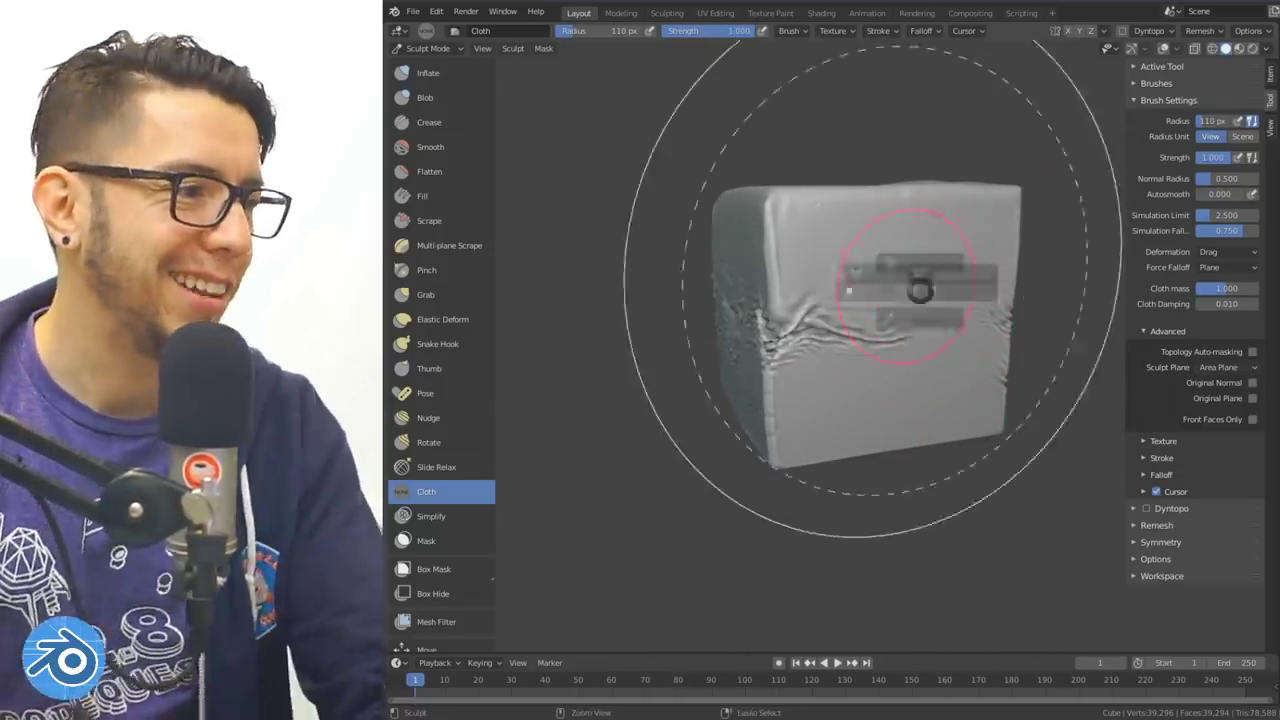
Step: Return to Object Mode, show only the second collection, and put its monkey head into Sculpt Mode
key(ctrl+Tab)
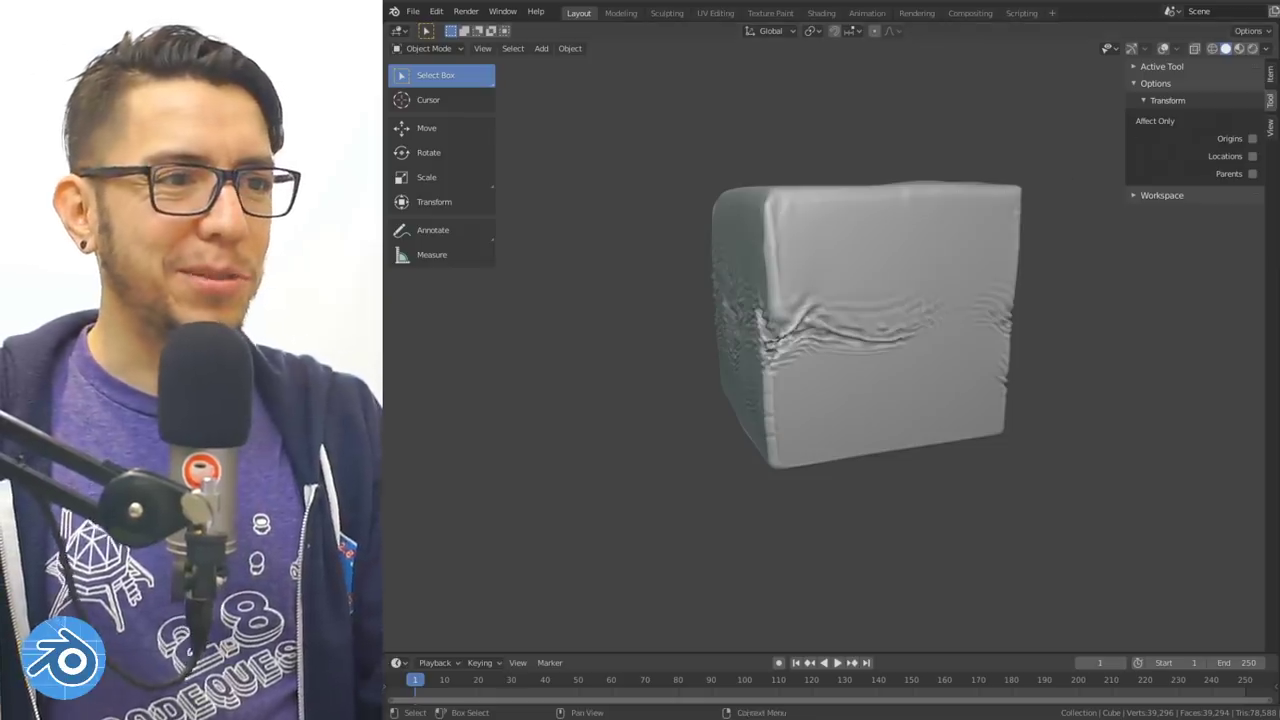
key(2)
middle_drag(1086, 220, 961, 320)
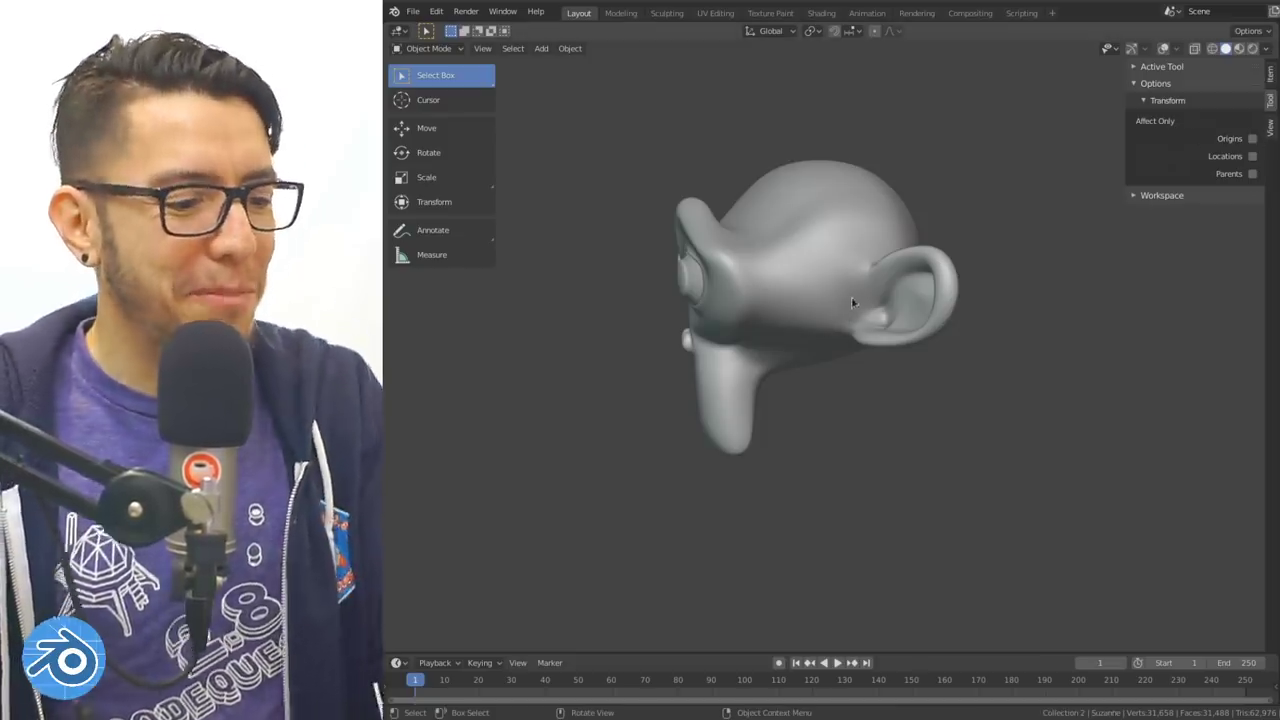
key(ctrl+Tab)
click(903, 345)
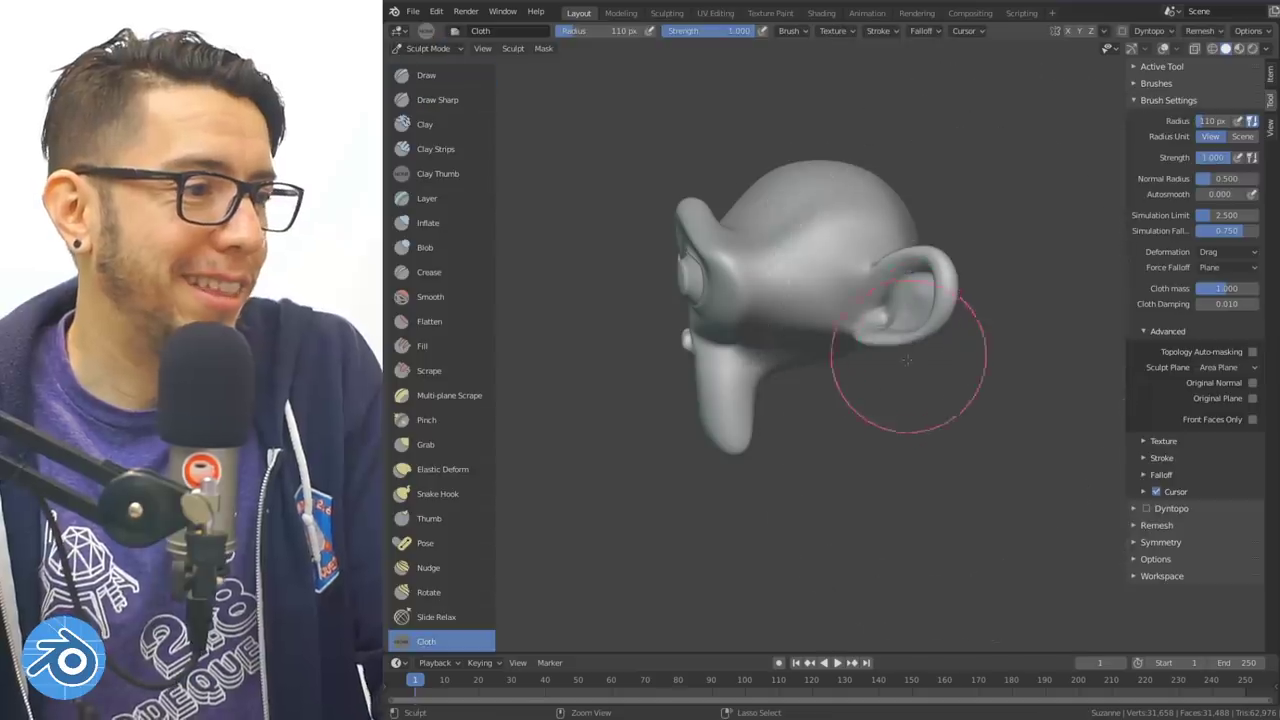
middle_drag(908, 360, 925, 280)
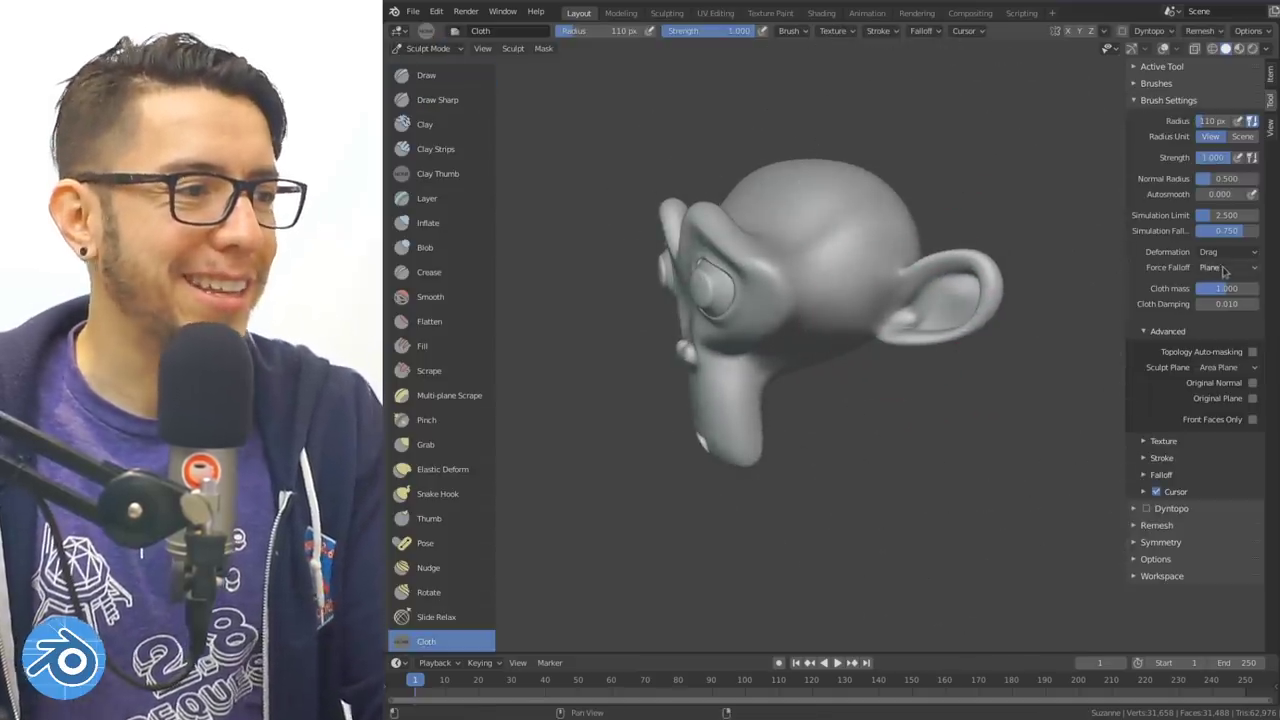
Step: Set the brush radius to 73 px and try plane-falloff Cloth strokes on the monkey's brow and head
key(f)
click(912, 250)
middle_drag(840, 243, 797, 260)
drag(798, 259, 827, 244)
middle_drag(811, 253, 858, 272)
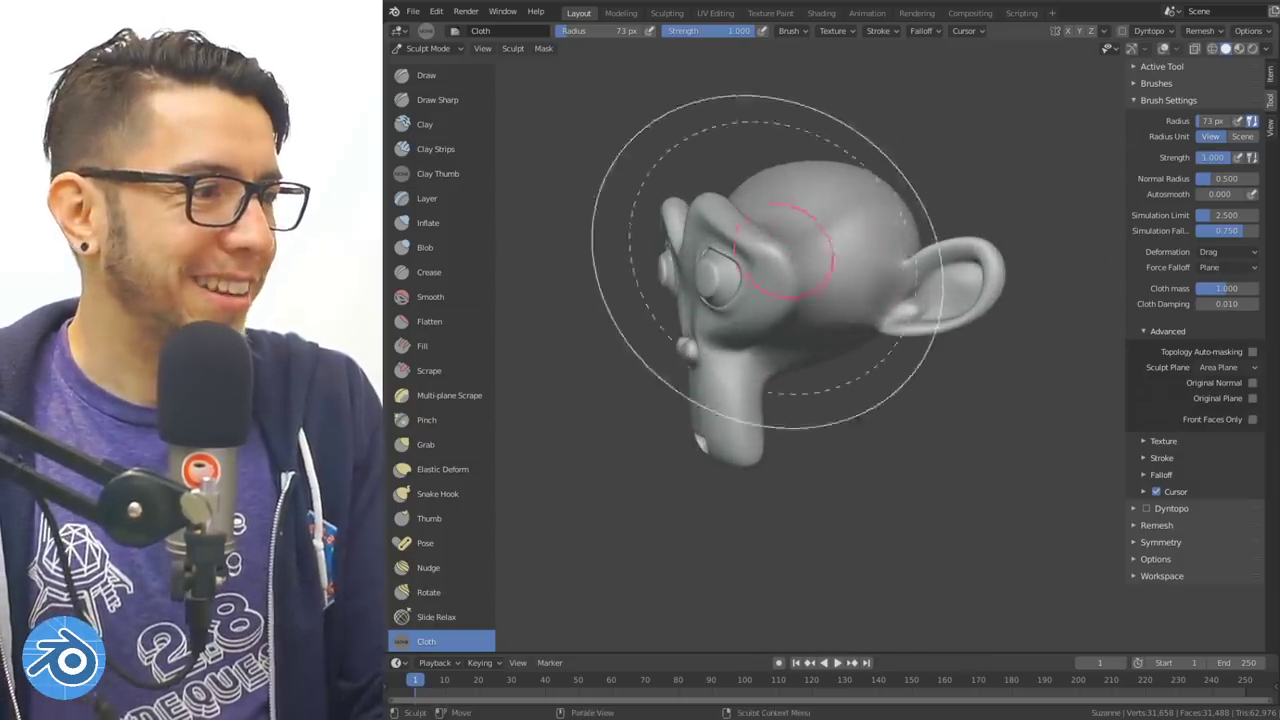
mouse_move(763, 271)
mouse_down()
mouse_move(820, 230)
mouse_move(852, 282)
mouse_up()
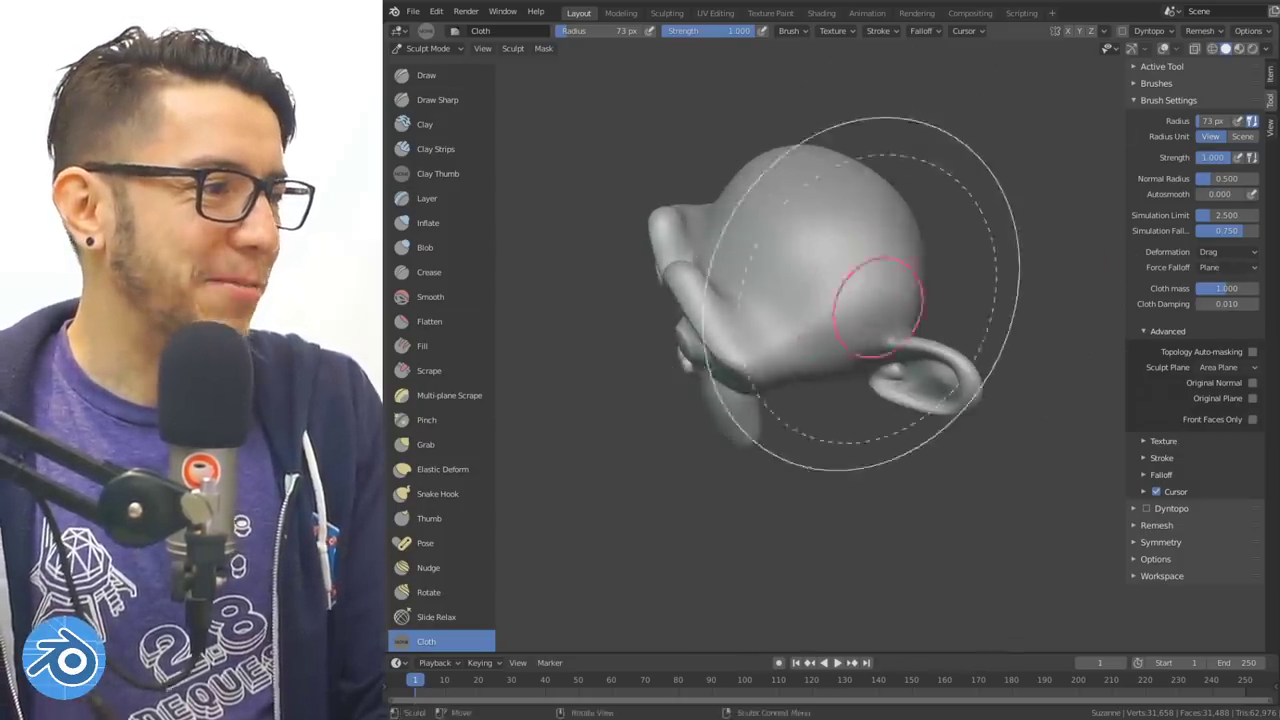
Step: Set the force falloff to Radial and the brush radius to 80 px, and undo the test stroke on the monkey head
mouse_move(878, 300)
middle_down()
mouse_move(786, 286)
mouse_move(842, 298)
mouse_move(852, 260)
mouse_move(837, 257)
mouse_move(920, 265)
mouse_move(1020, 208)
middle_up()
key(f)
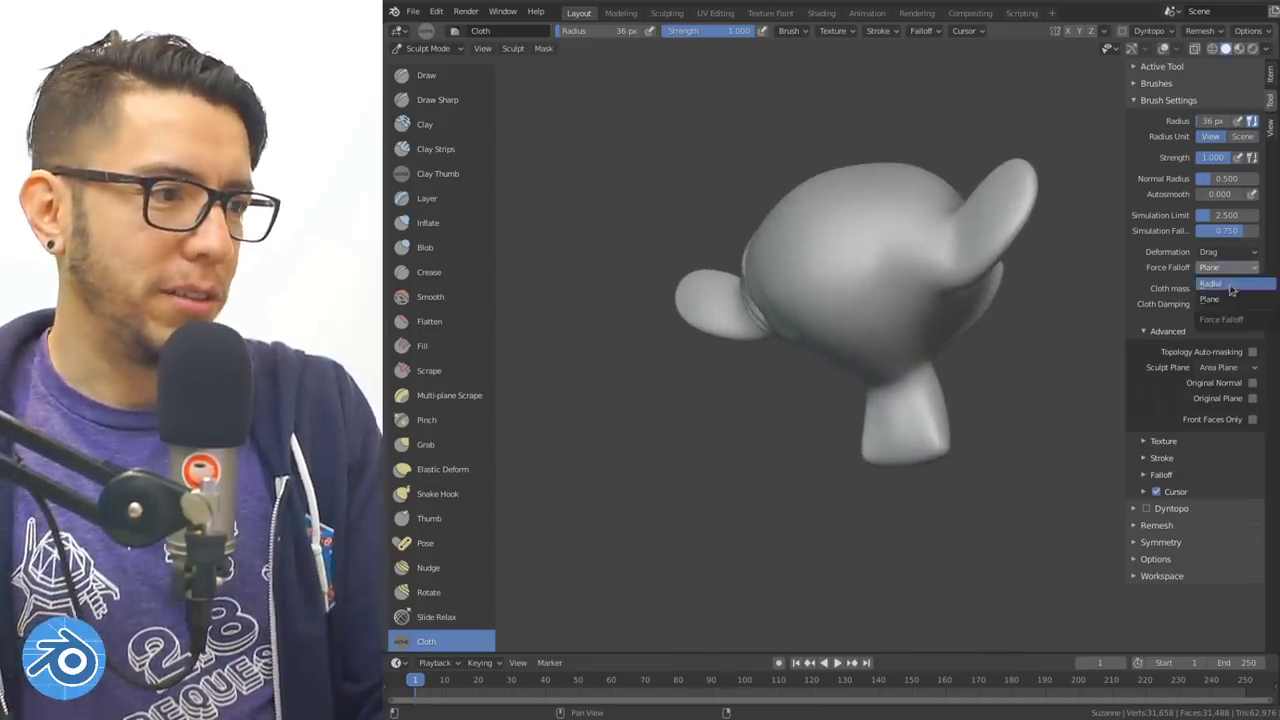
click(948, 301)
middle_drag(925, 251, 855, 250)
key(ctrl+z)
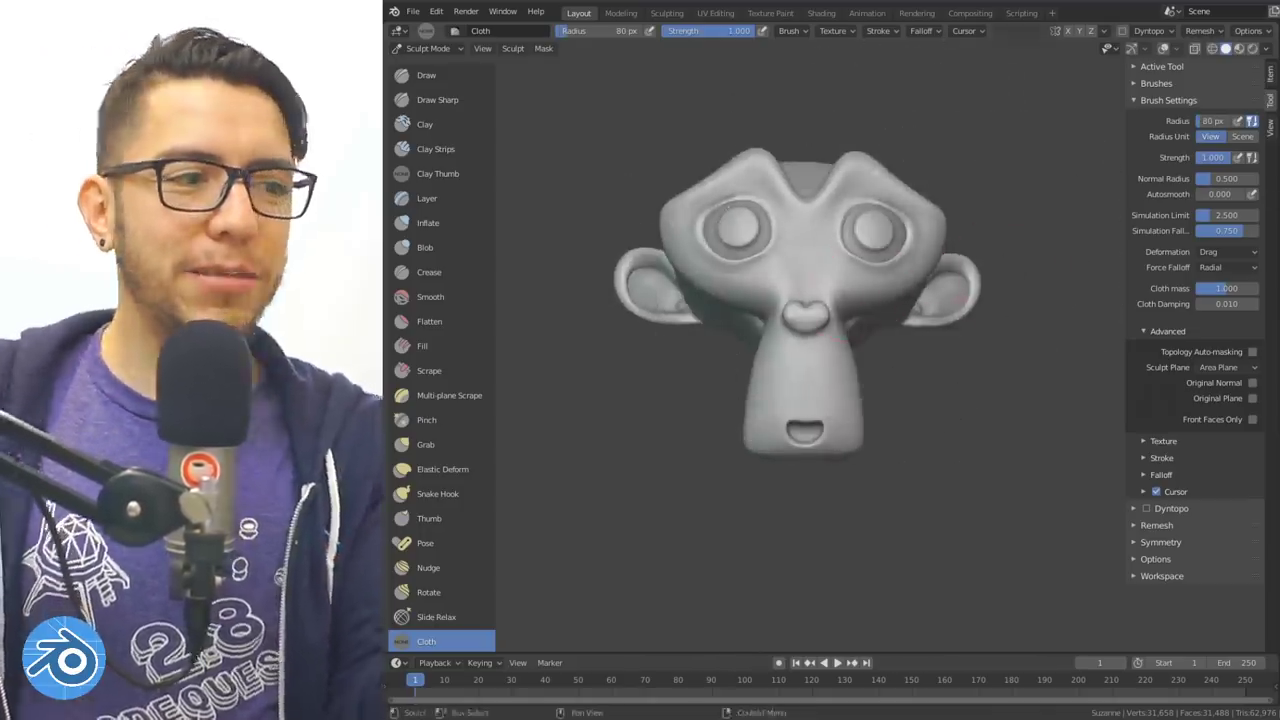
Step: Set the brush deformation to Grab and pull the monkey's chin far downward with a 132 px radius
click(1228, 253)
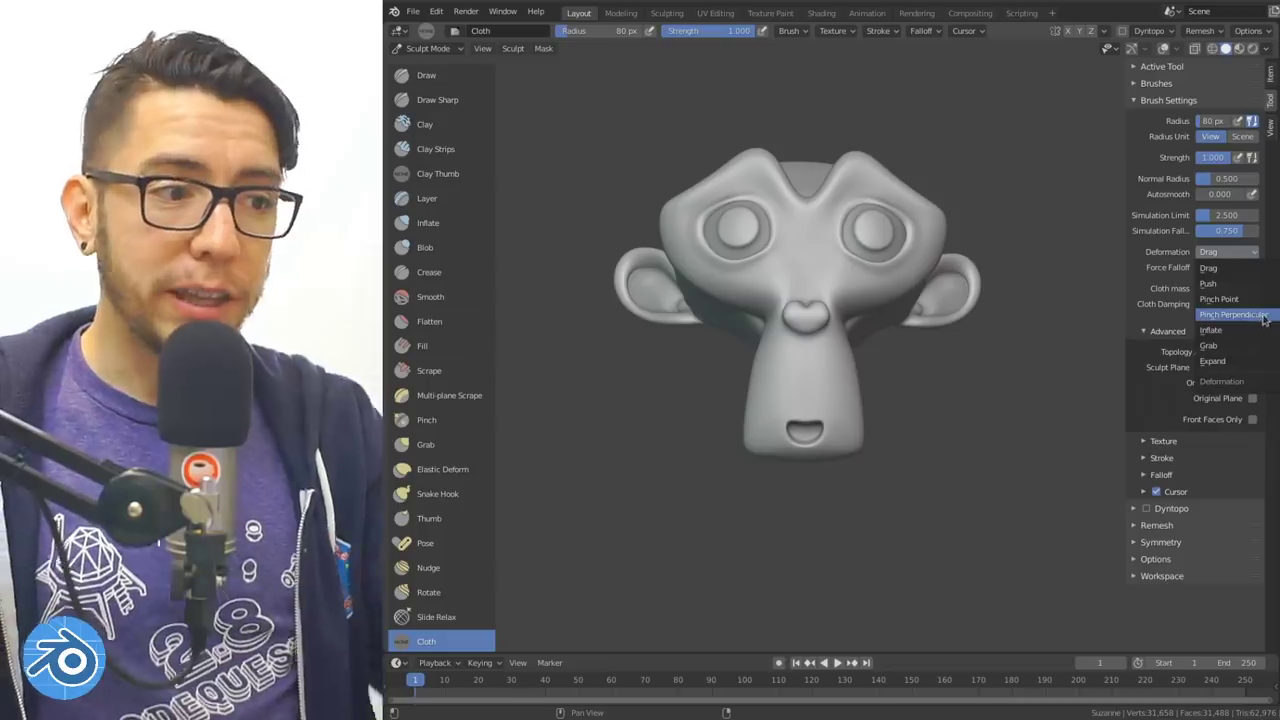
click(1244, 347)
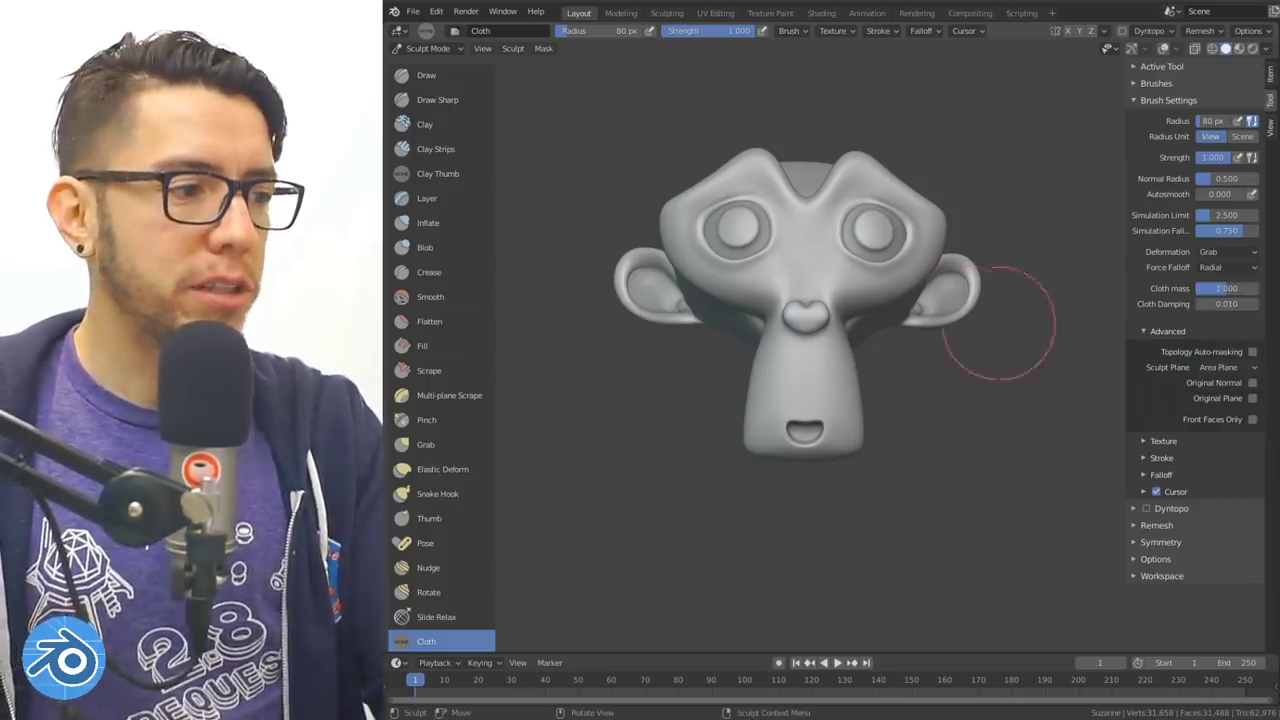
drag(847, 431, 888, 622)
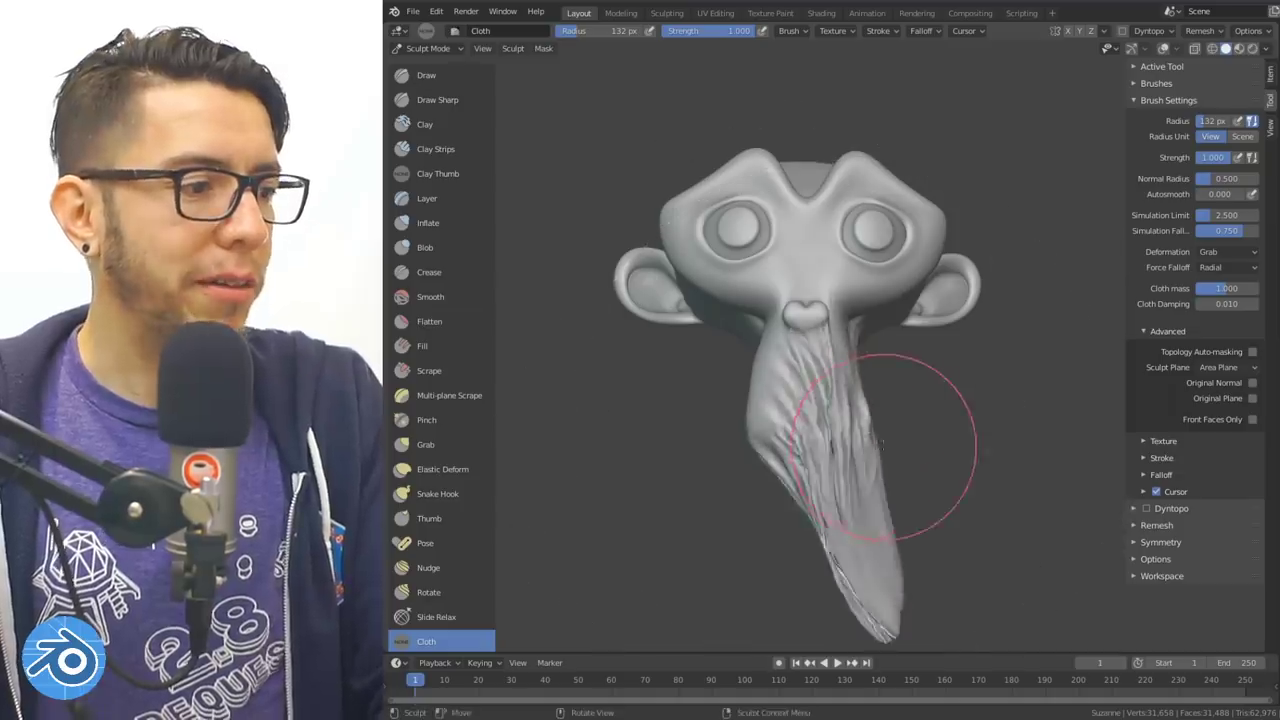
Step: Undo the chin pull and test a Grab stroke on the monkey head with a 193 px brush radius, undoing it too
key(ctrl+z)
key(f)
click(900, 418)
drag(842, 417, 936, 296)
key(ctrl+z)
Step: Try single Grab strokes on the monkey's ear and on its brow, undoing each one
middle_drag(863, 415, 900, 330)
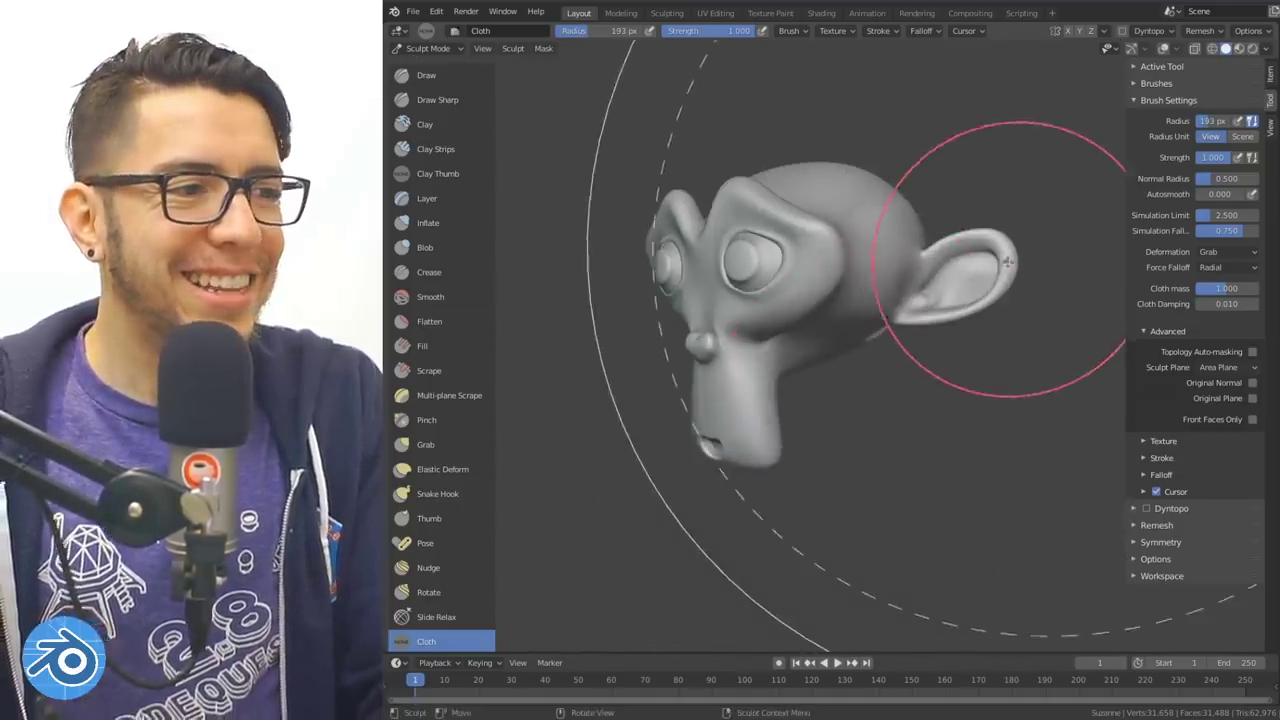
mouse_move(1008, 258)
mouse_down()
mouse_move(1060, 285)
mouse_move(975, 285)
mouse_up()
key(ctrl+z)
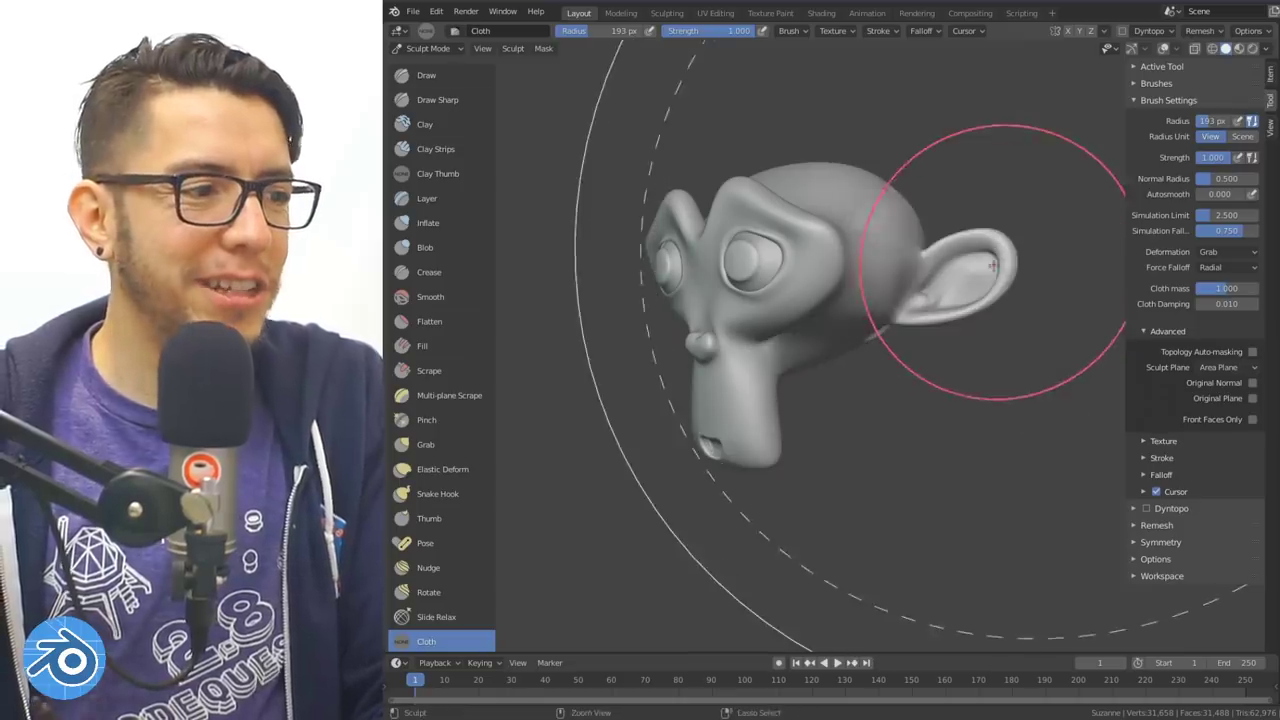
mouse_move(1004, 256)
middle_down()
mouse_move(943, 343)
mouse_move(829, 291)
mouse_move(863, 246)
middle_up()
drag(844, 222, 800, 140)
key(ctrl+z)
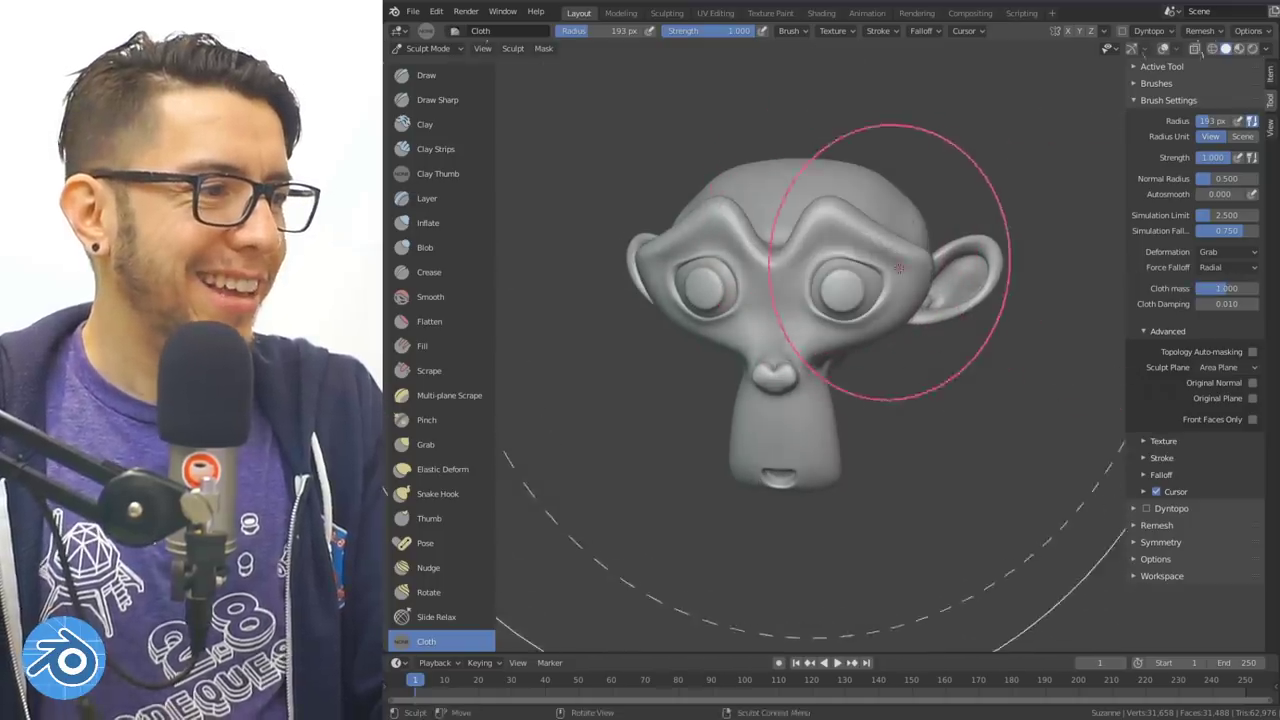
Step: Try pulling both of the monkey's eye areas out of shape with the Grab deformation, and undo the strokes
drag(885, 254, 916, 275)
middle_drag(880, 262, 930, 256)
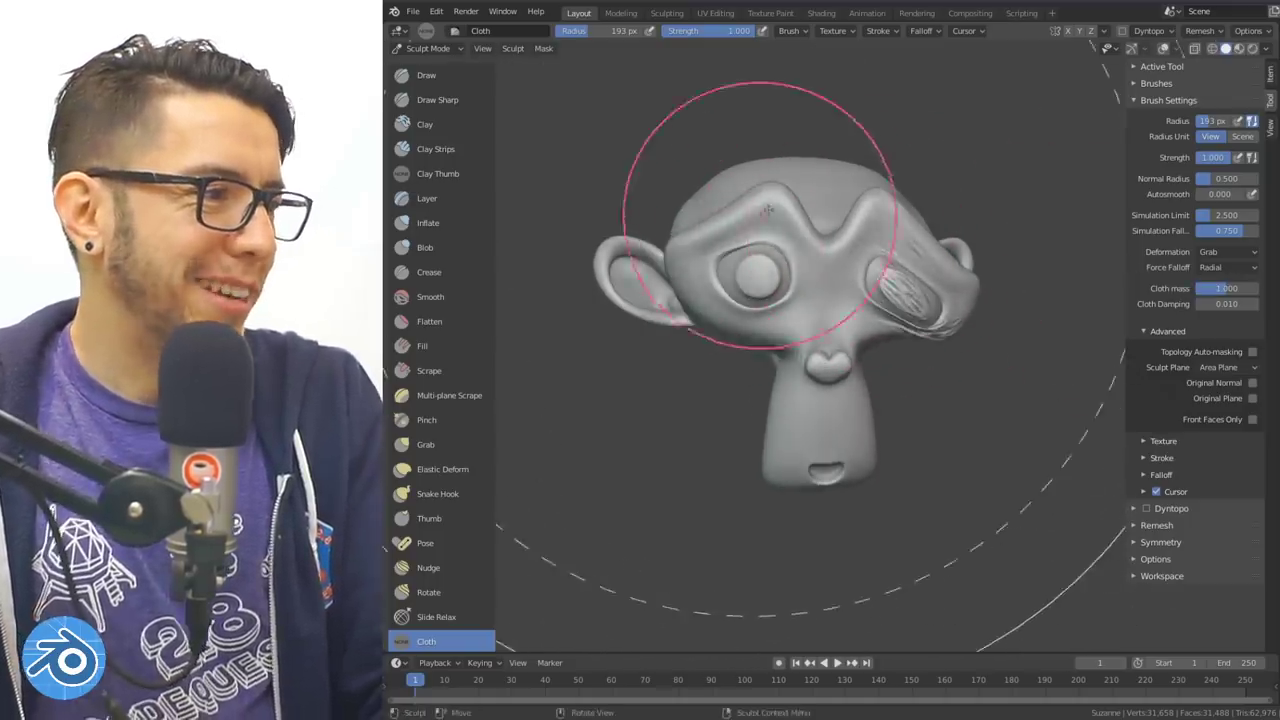
drag(755, 230, 779, 204)
middle_drag(891, 250, 858, 222)
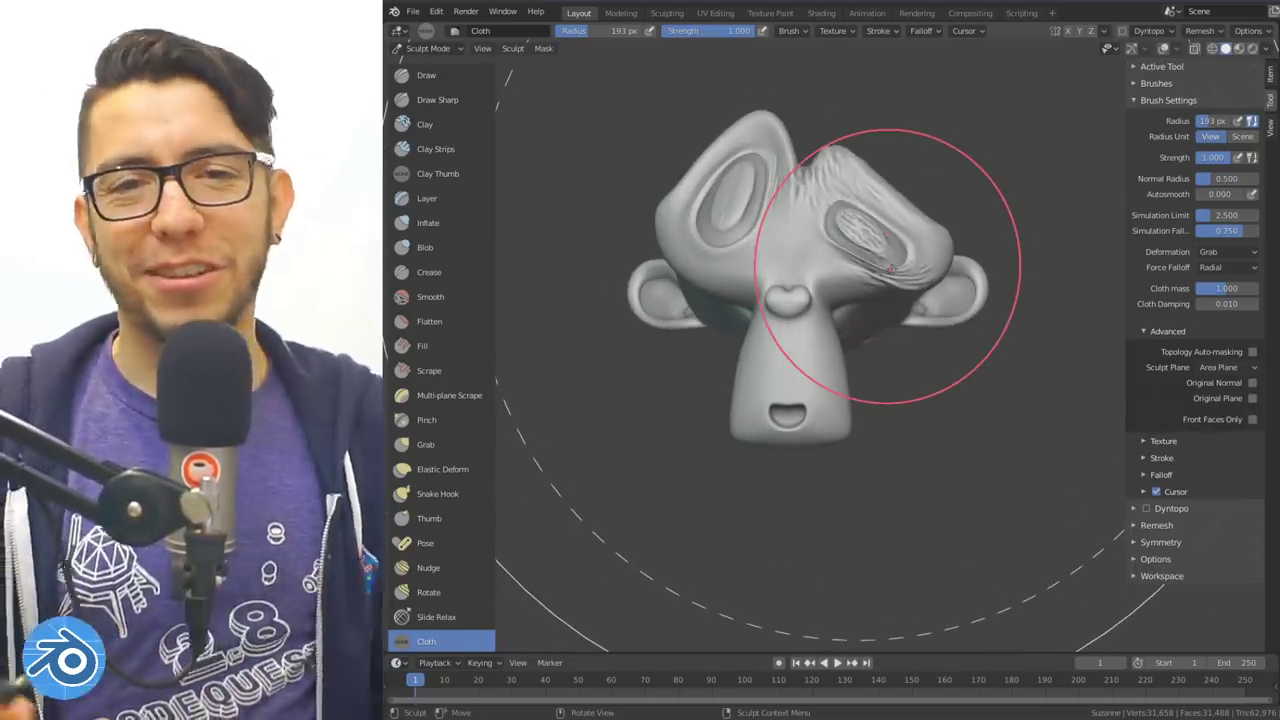
key(ctrl+z)
key(ctrl+z)
key(ctrl+z)
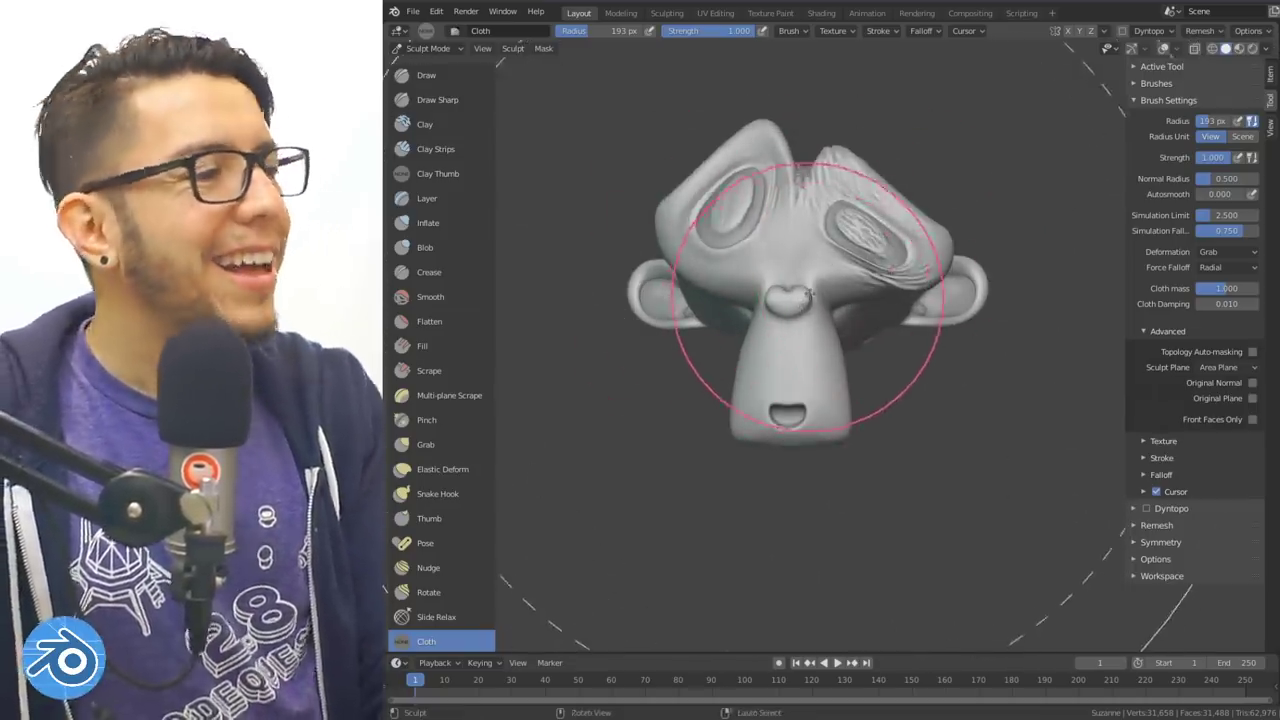
mouse_move(815, 328)
middle_down()
mouse_move(766, 243)
mouse_move(806, 223)
mouse_move(830, 230)
middle_up()
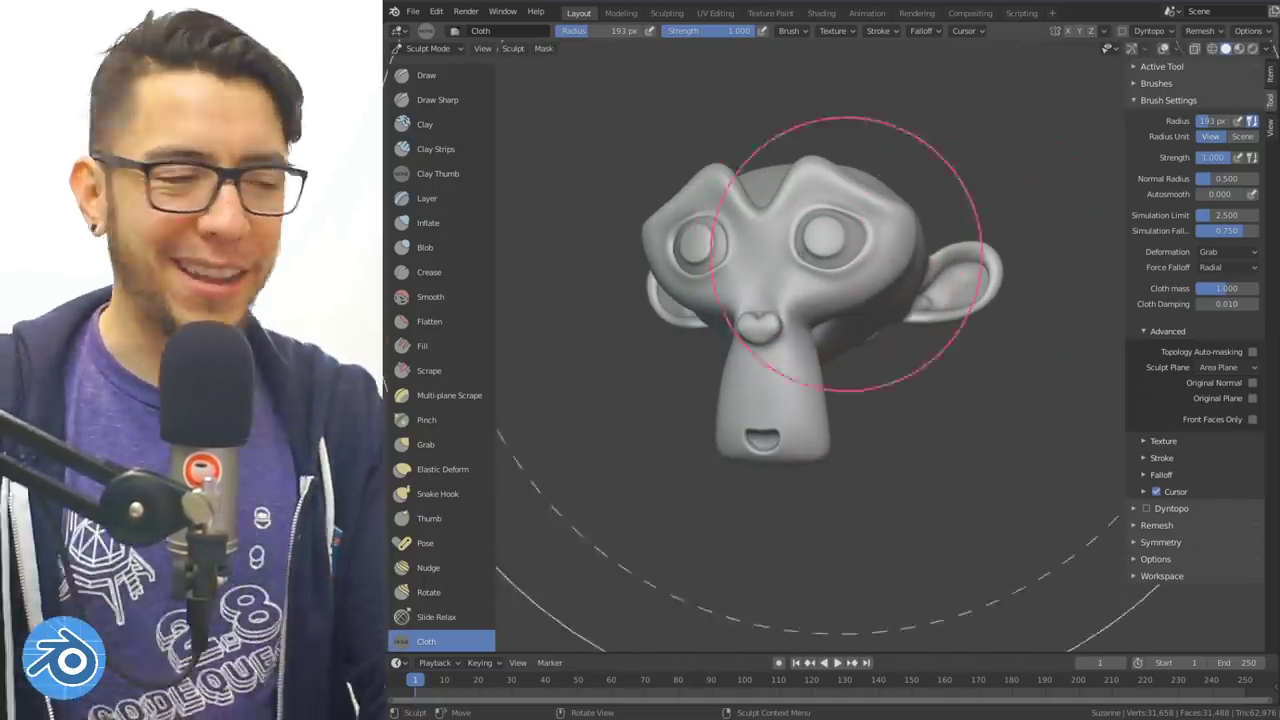
Step: Set the brush radius to 102 px and undo the test Grab stroke over the monkey's eye
key(f)
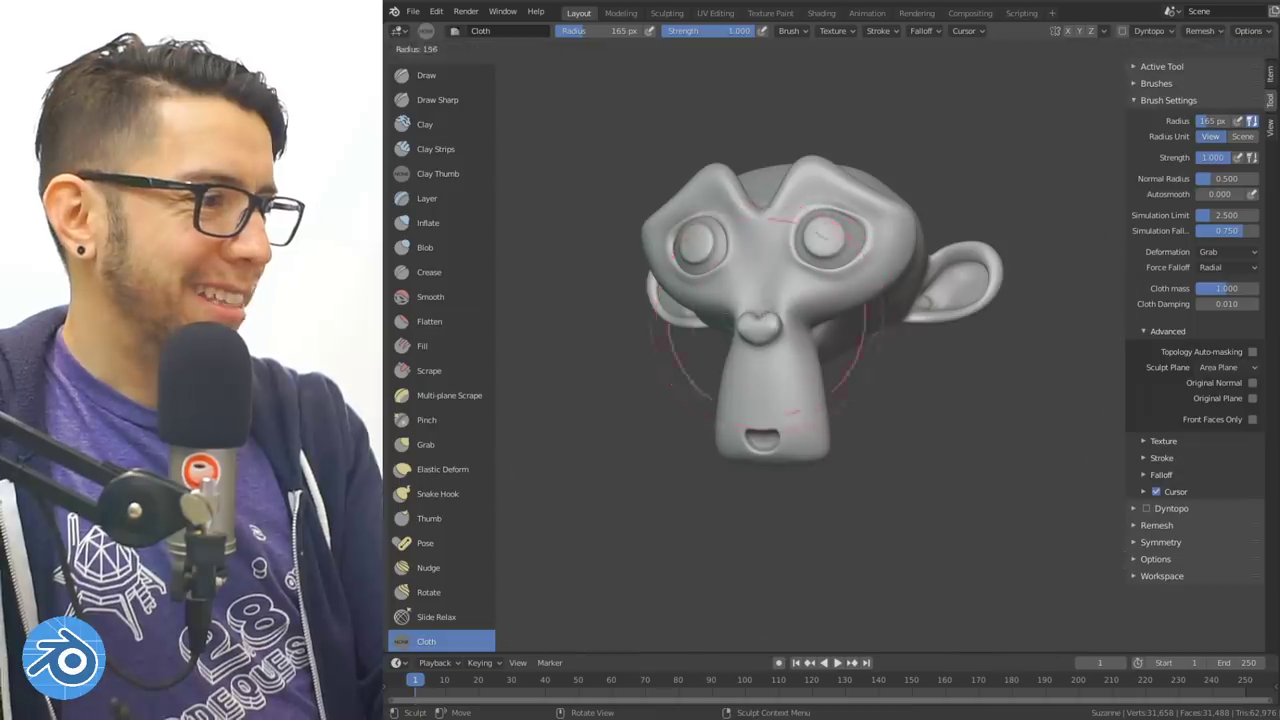
click(735, 328)
drag(763, 340, 802, 337)
key(ctrl+z)
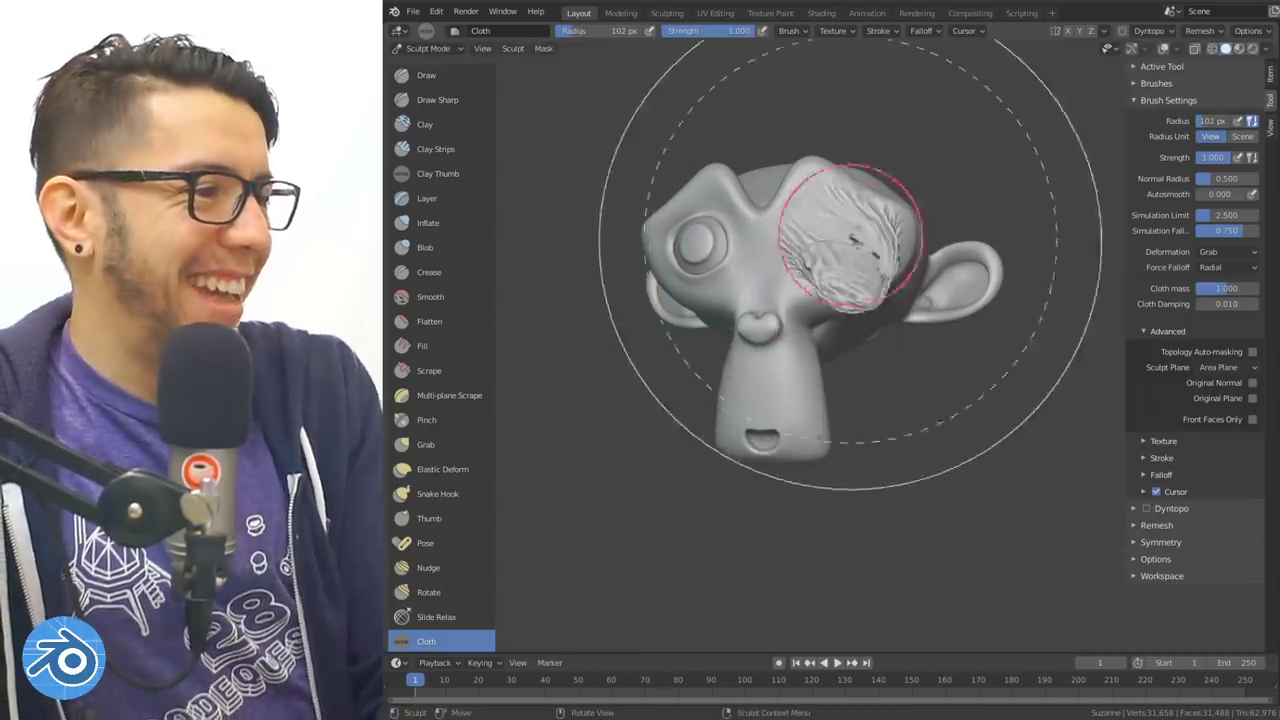
middle_drag(857, 243, 1010, 413)
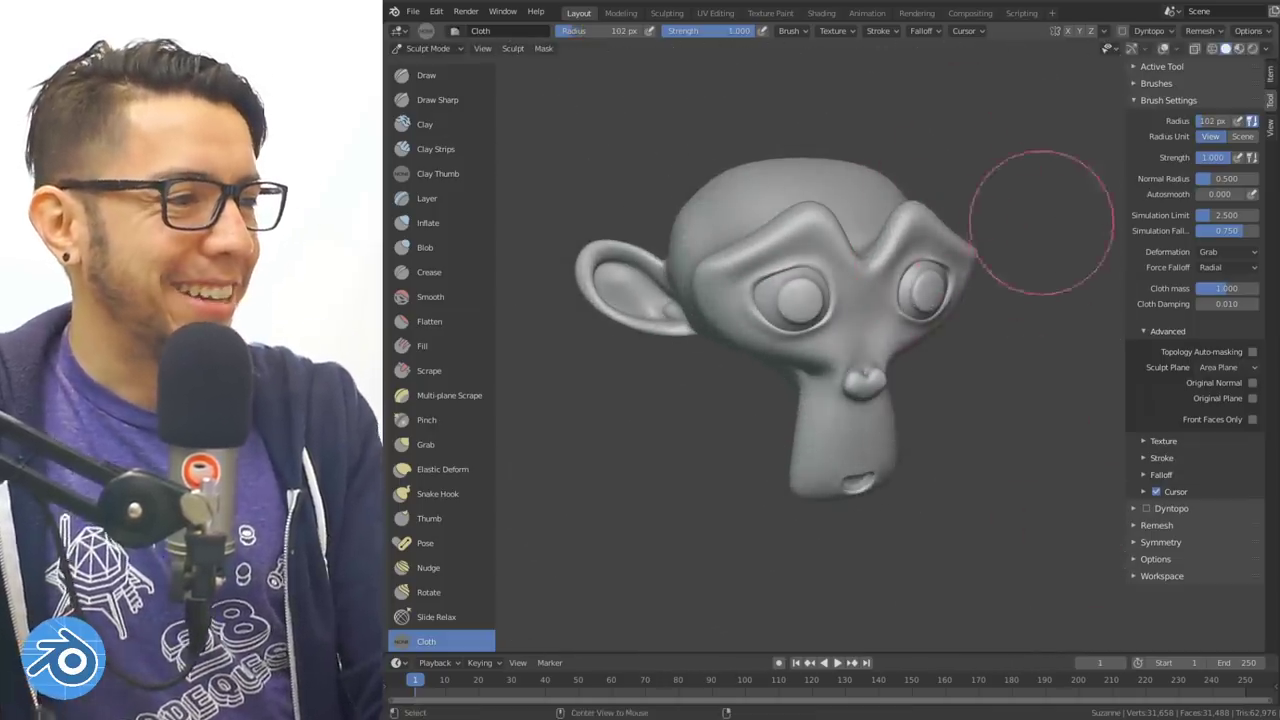
Step: Switch to Firefox and open the experimental daily builds page by way of Blender's Download page
key(super)
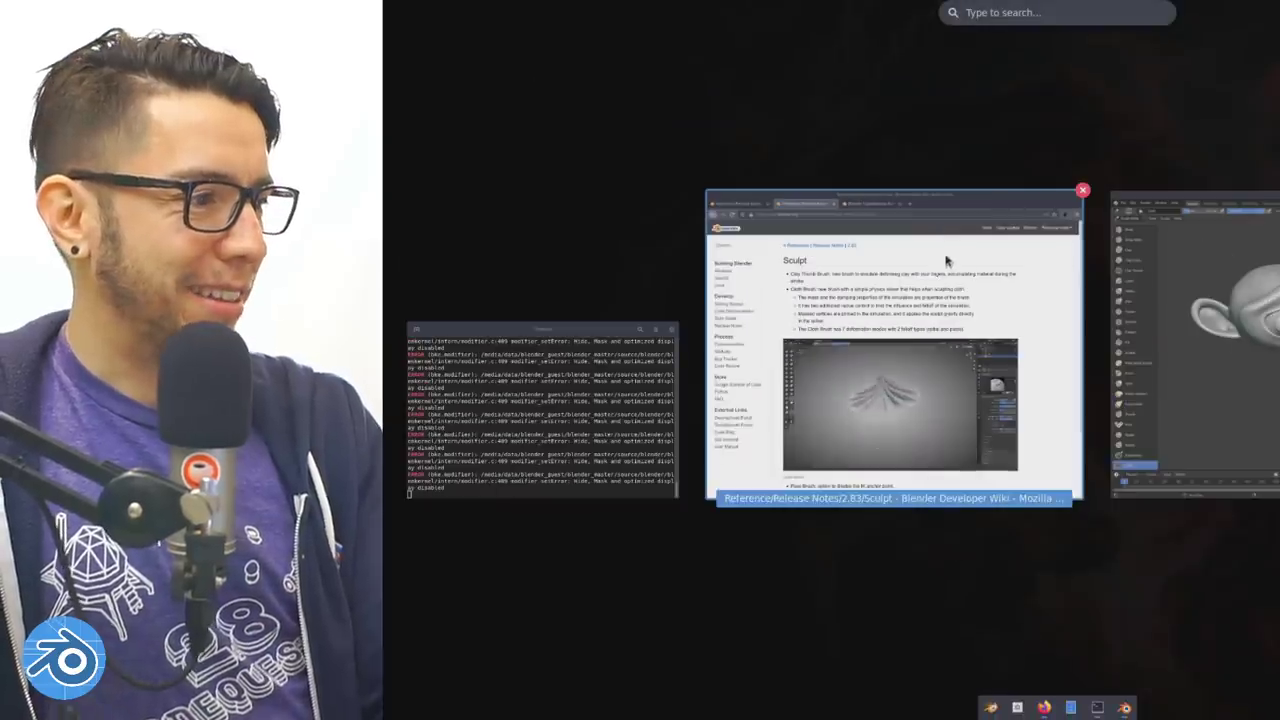
click(893, 241)
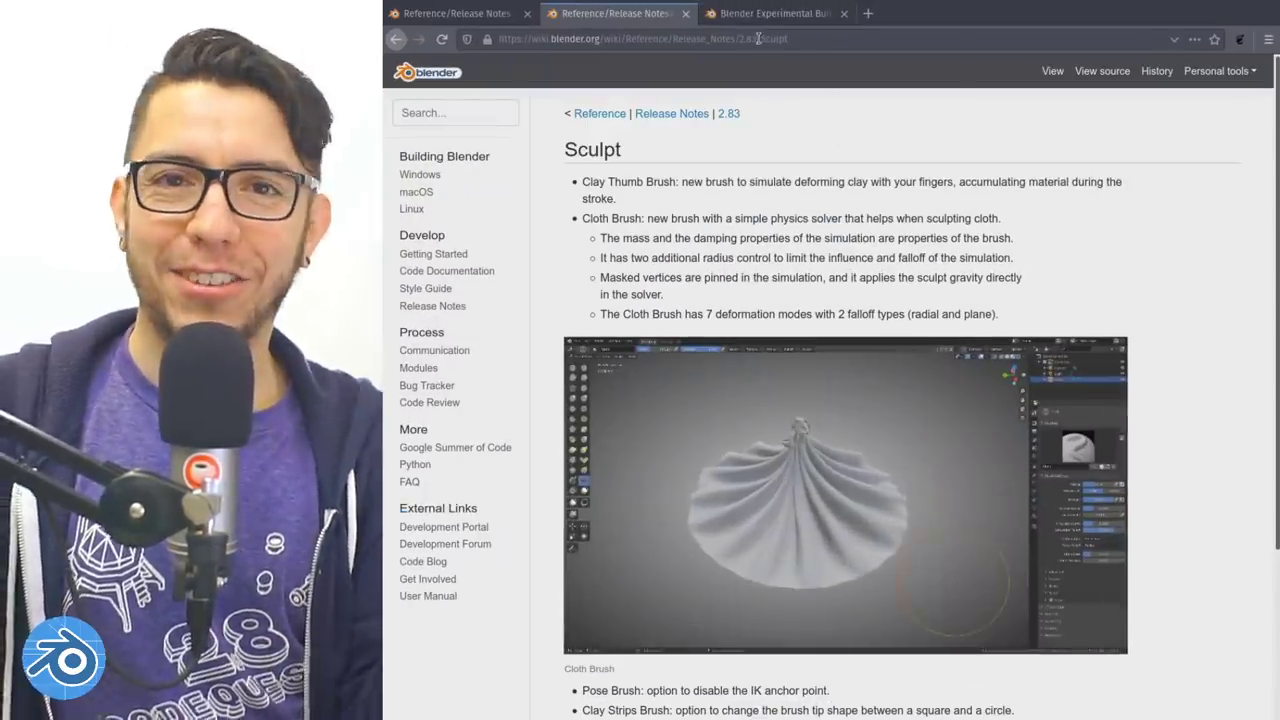
click(770, 13)
click(868, 72)
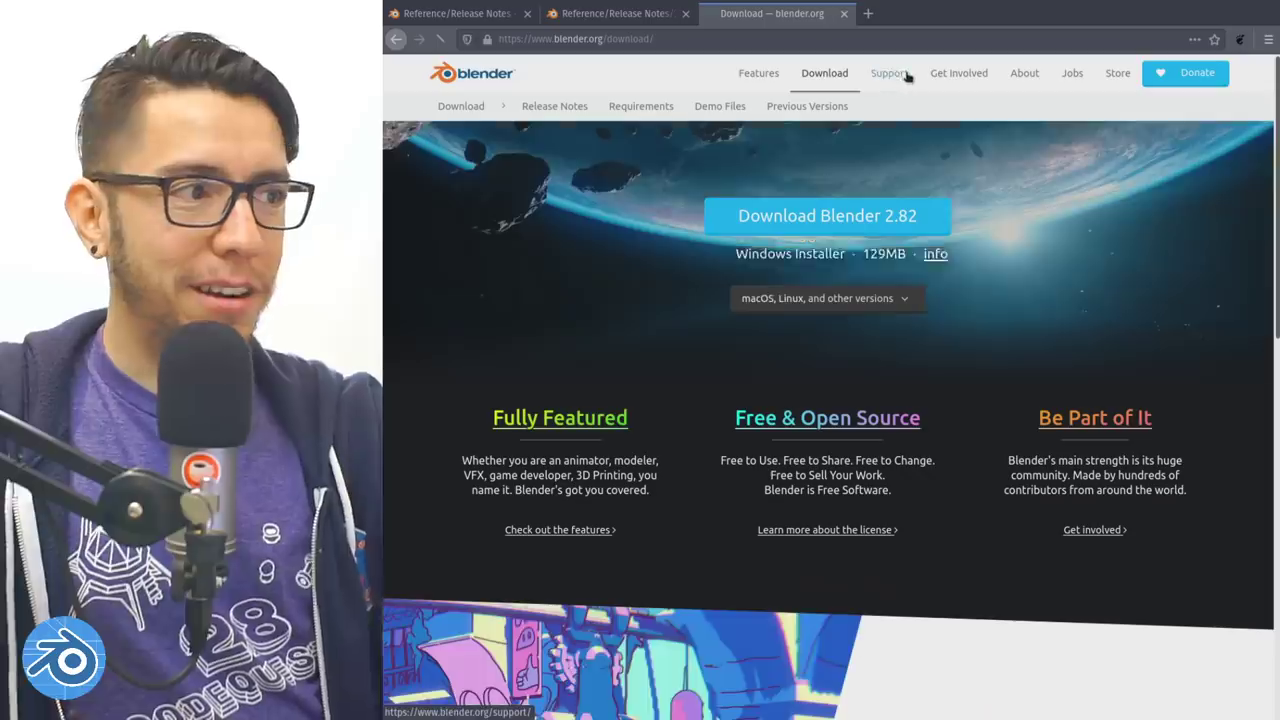
scroll(880, 478, down, 10)
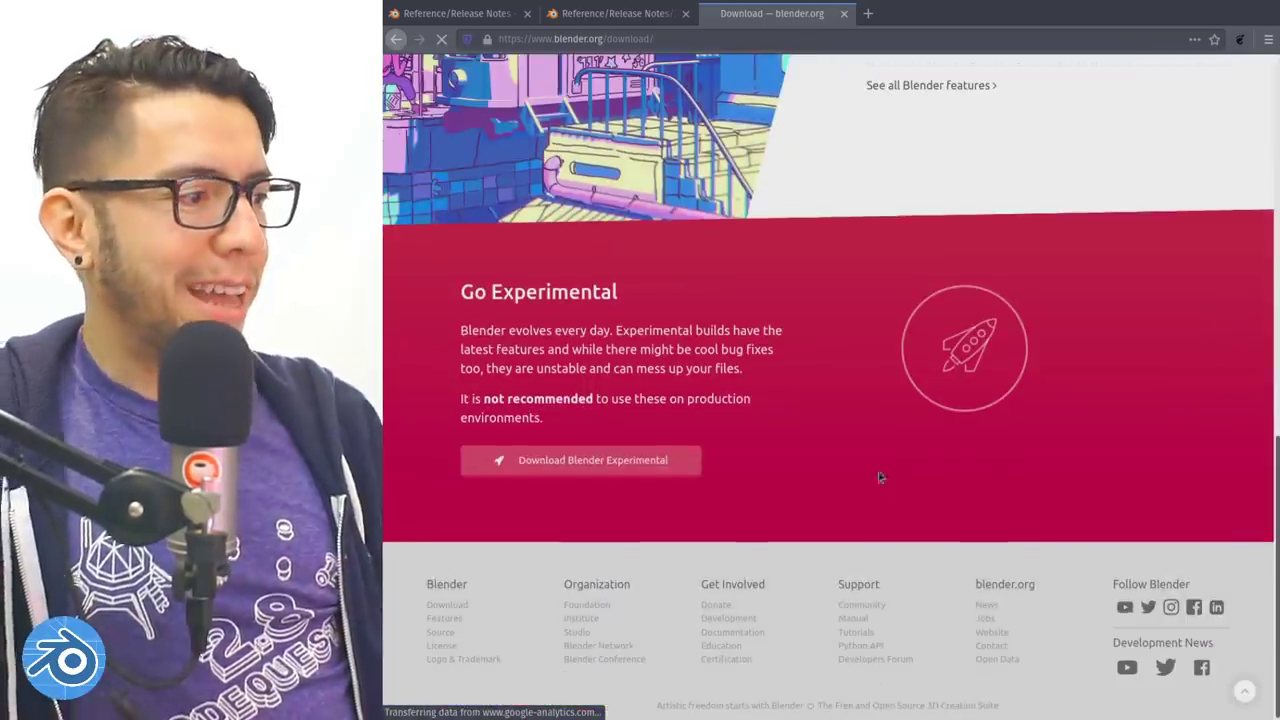
click(635, 465)
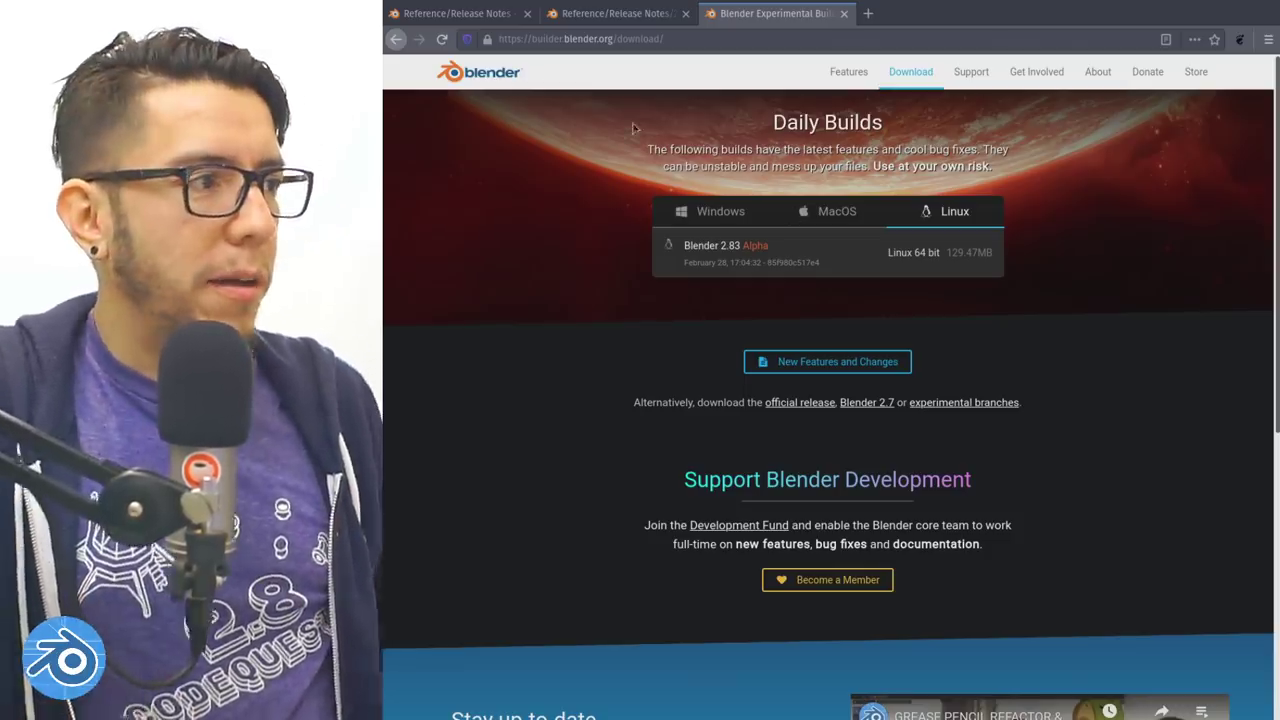
Step: Return to the Sculpt release notes and open the Blender Development Fund site in a new tab
click(658, 20)
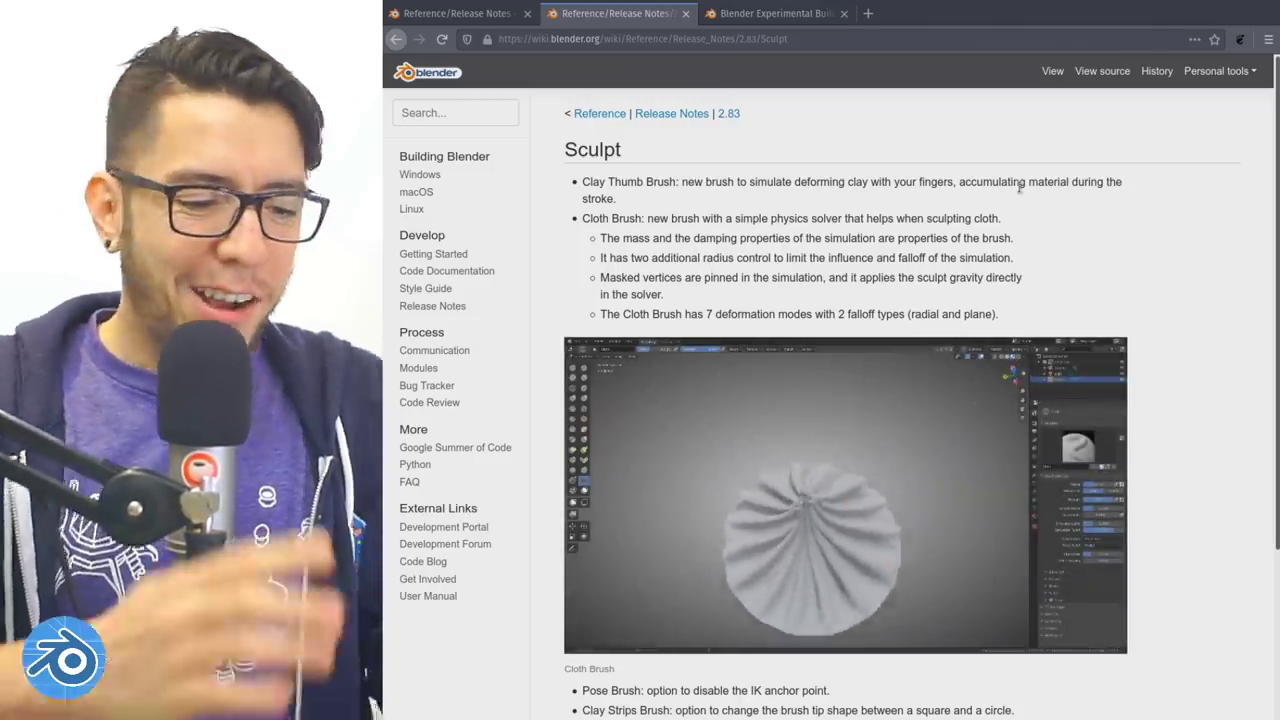
key(ctrl+t)
text(fyb)
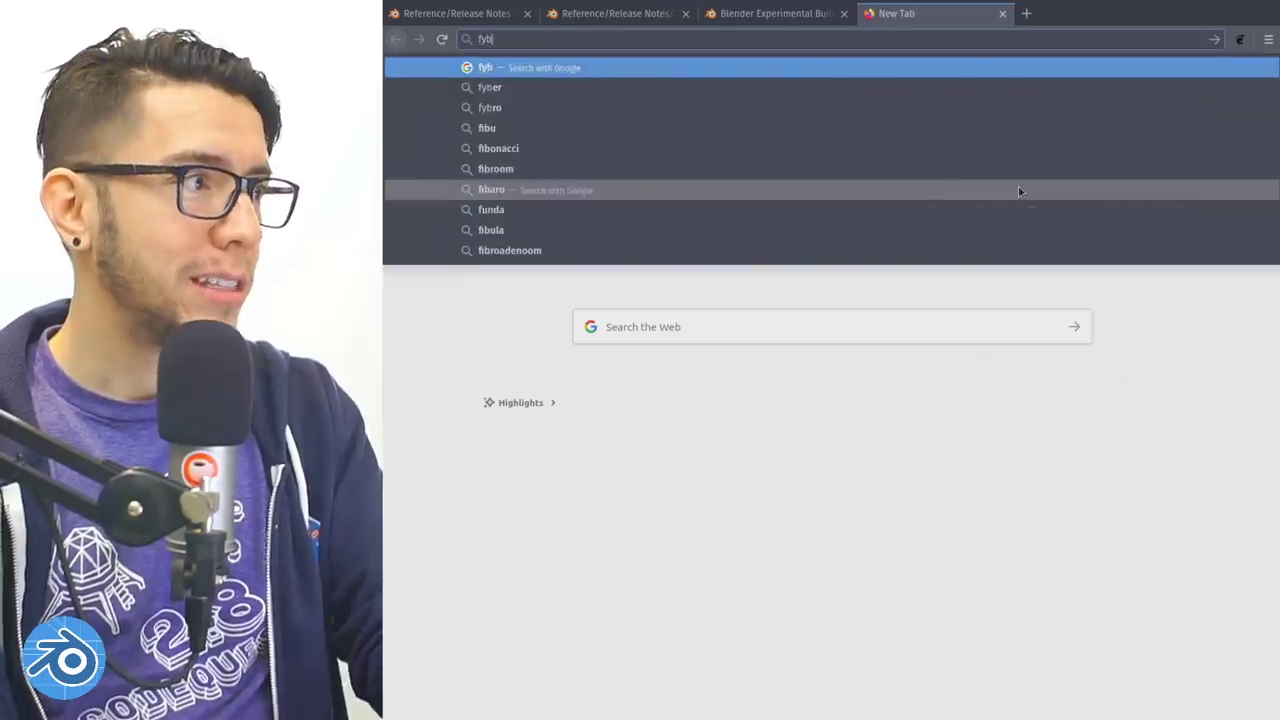
key(BackSpace)
key(BackSpace)
key(BackSpace)
text(fund)
key(Return)
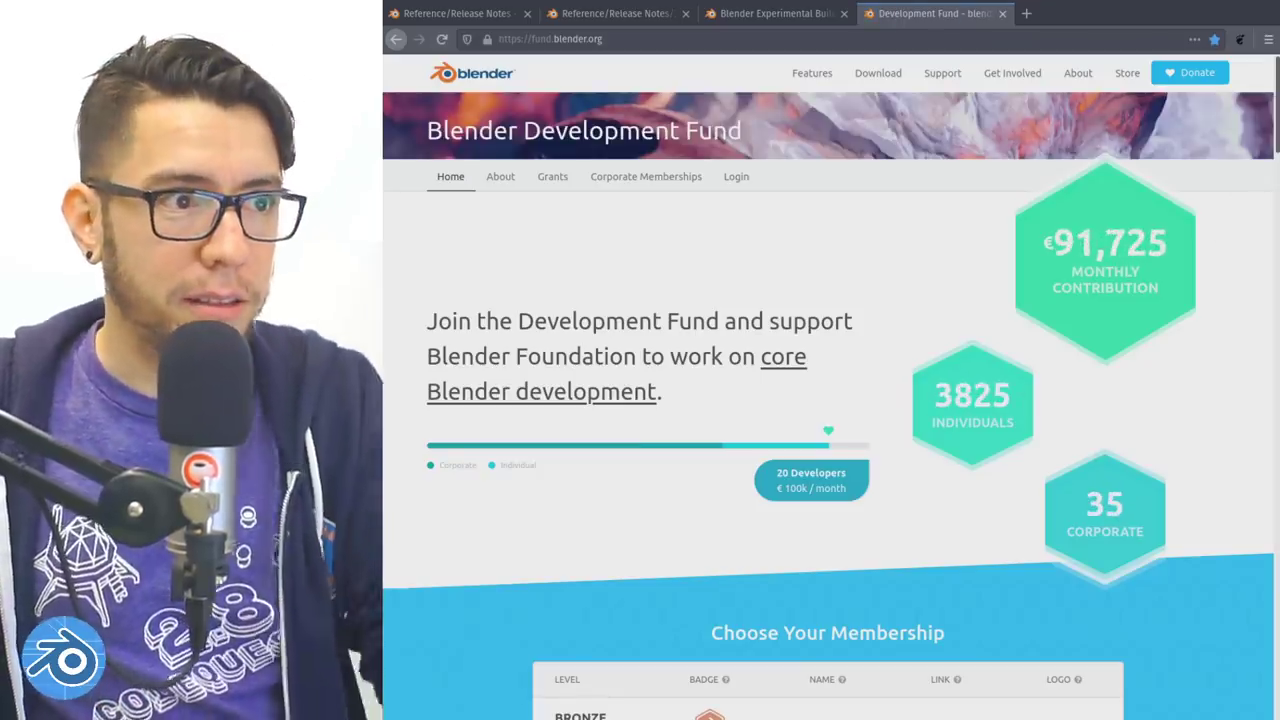
Step: Look through the Development Fund's corporate members and go back to the 2.83 Sculpt release notes
drag(1275, 97, 1277, 346)
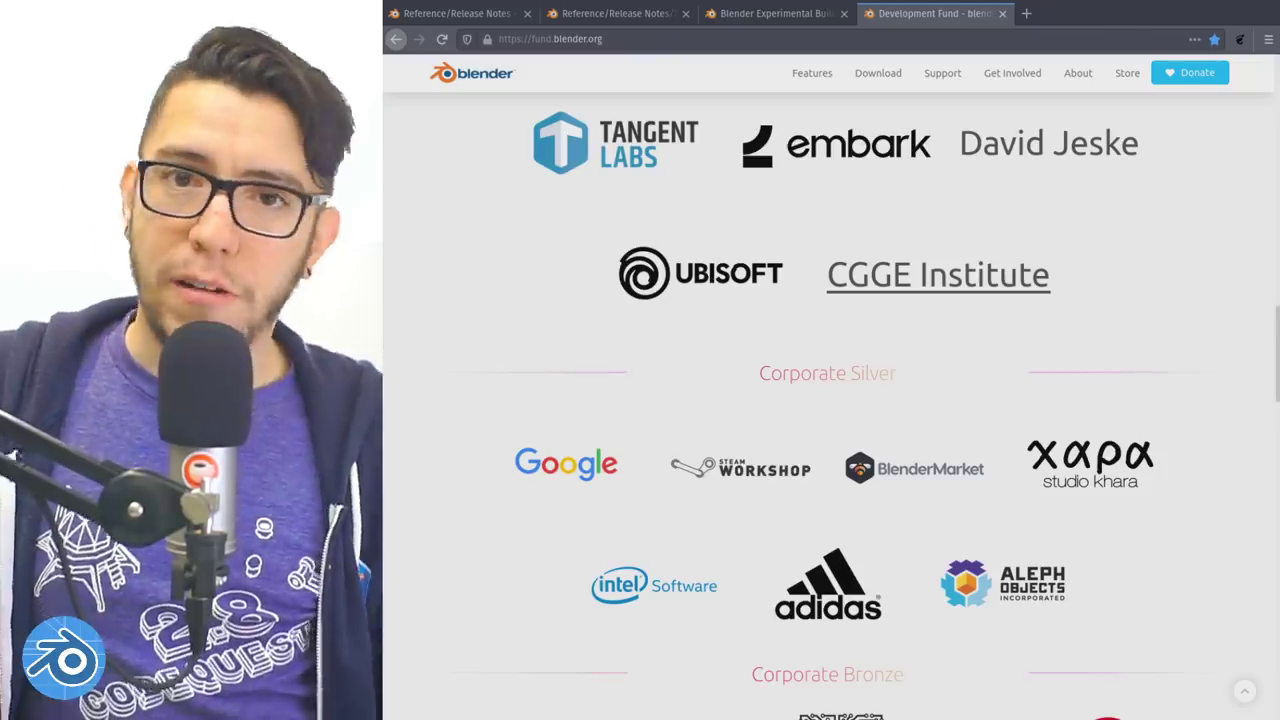
drag(1277, 355, 1277, 105)
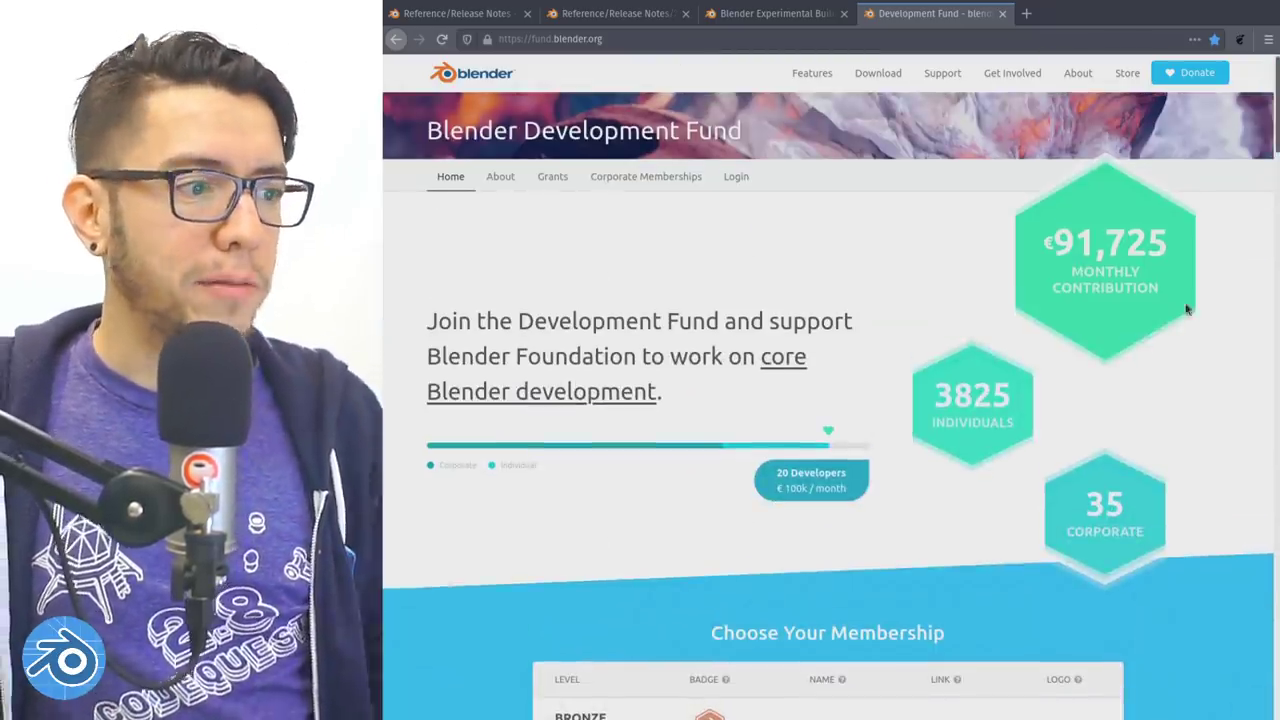
click(638, 14)
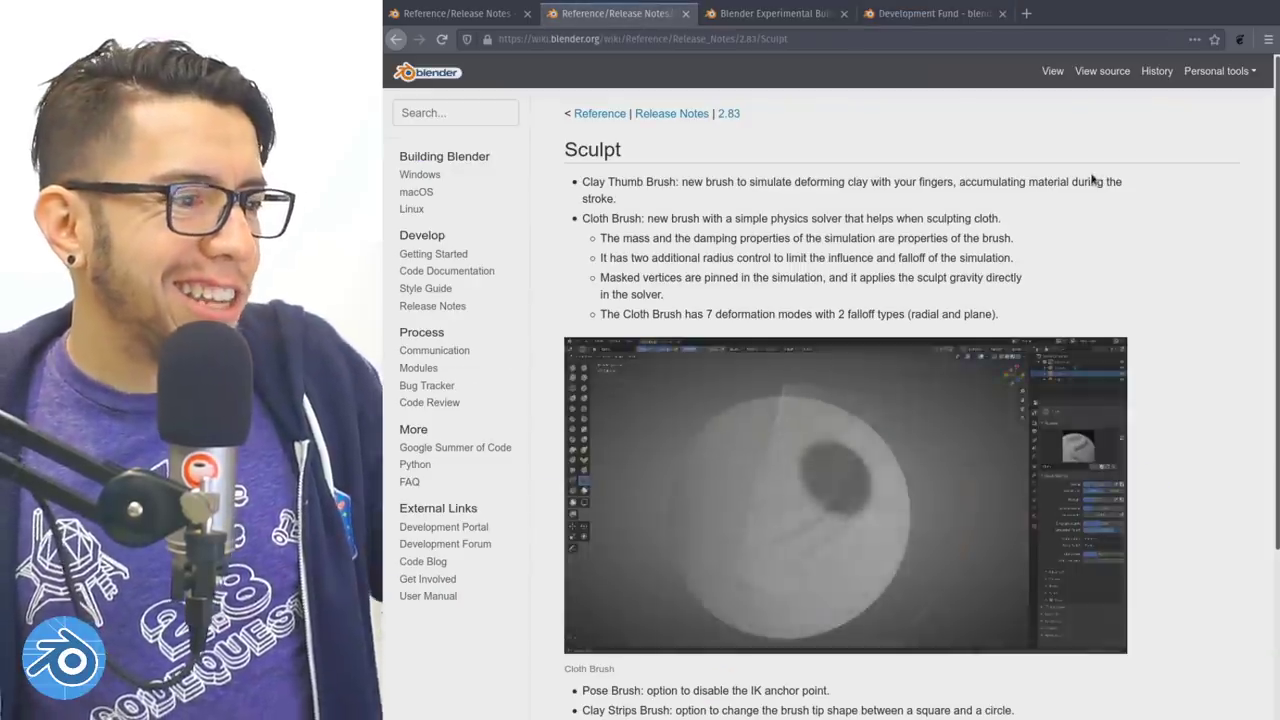